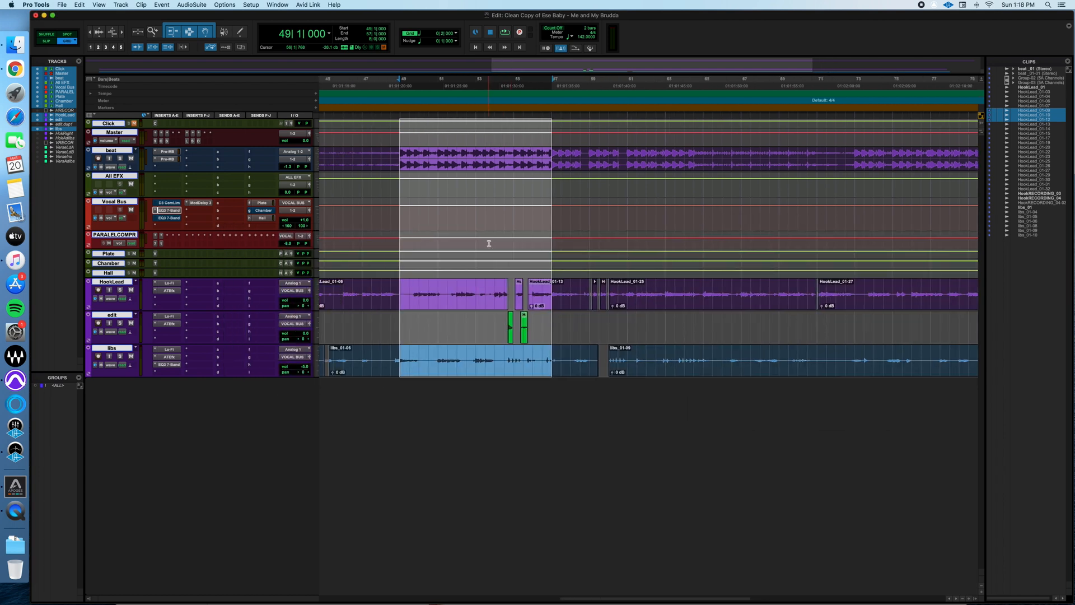
Step: Try a low-mid cut and a high-frequency boost in the Vocal Bus EQ3 7-Band, and restore its factory default settings
{"action": "left_click", "coordinate": [169, 210]}
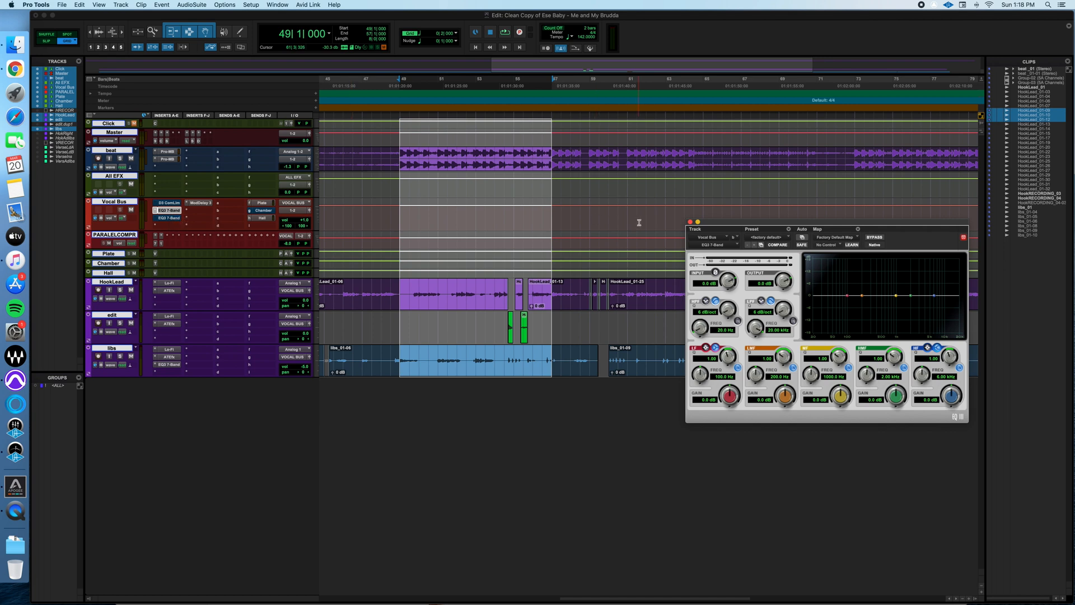
{"action": "left_click_drag", "start_coordinate": [791, 403], "coordinate": [791, 413]}
{"action": "left_click_drag", "start_coordinate": [960, 399], "coordinate": [960, 388]}
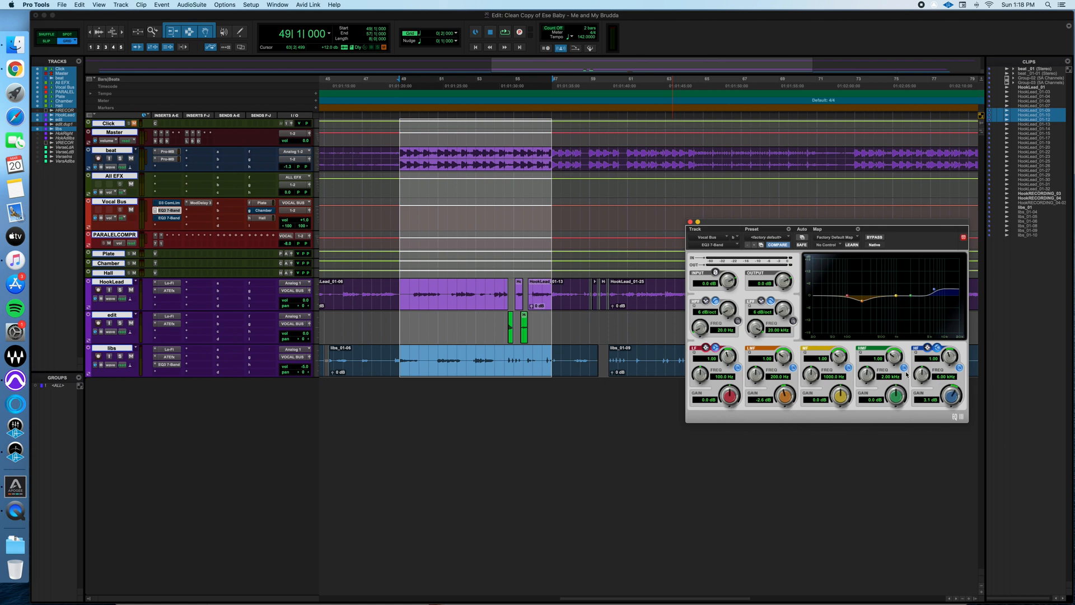
{"action": "left_click_drag", "start_coordinate": [898, 399], "coordinate": [902, 398]}
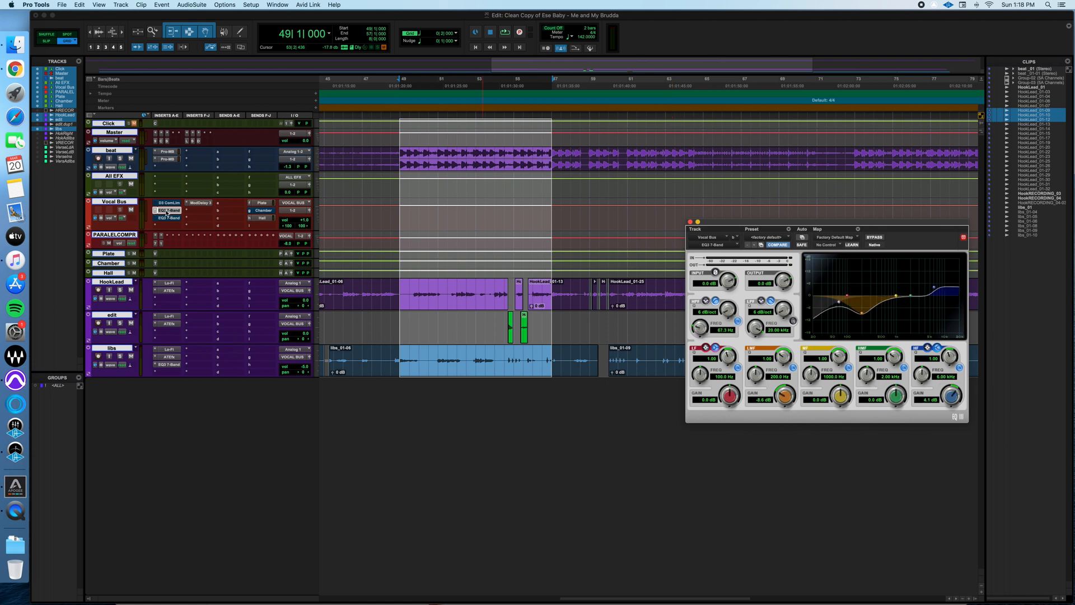
{"action": "left_click", "coordinate": [770, 238]}
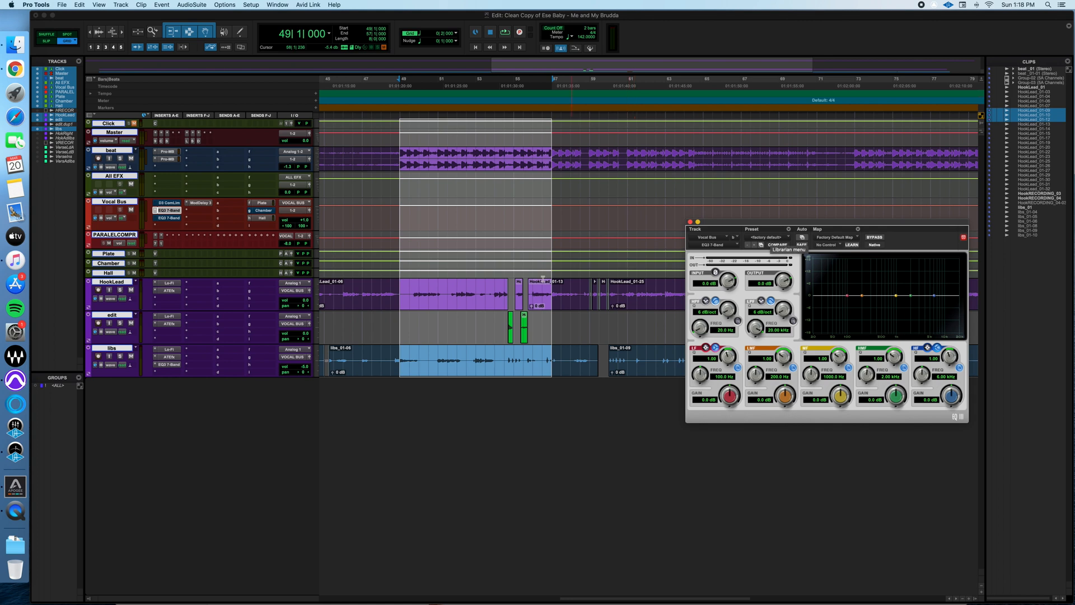
Step: Take the Vocal Bus Dyn3 Compressor/Limiter out of bypass, adjust its threshold, and play back the selection
{"action": "scroll", "coordinate": [542, 279], "scroll_direction": "right", "scroll_amount": 3}
{"action": "scroll", "coordinate": [529, 279], "scroll_direction": "left", "scroll_amount": 1}
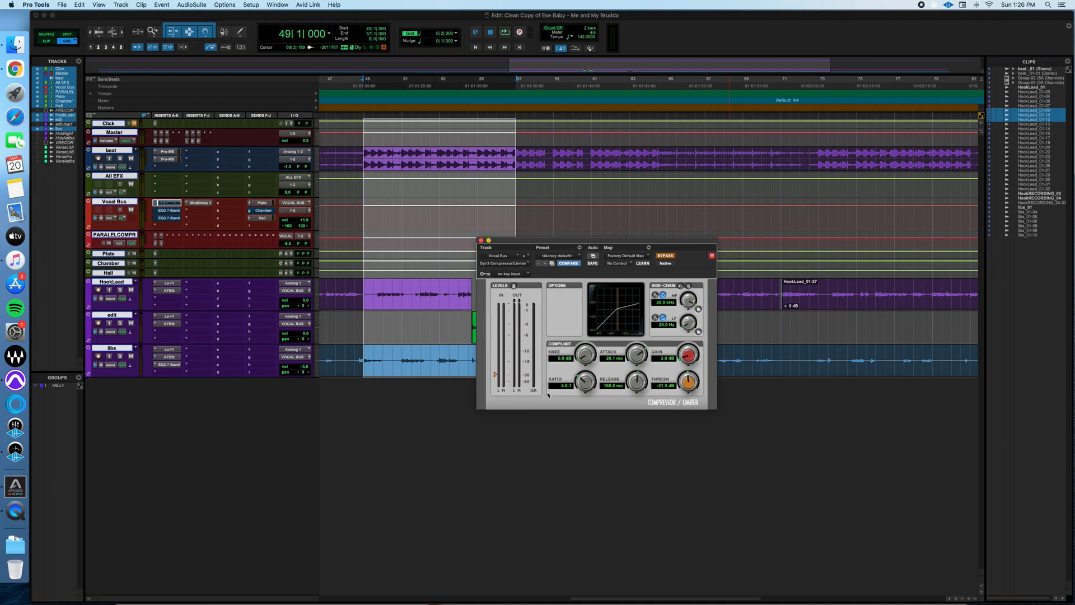
{"action": "left_click", "coordinate": [670, 260]}
{"action": "left_click_drag", "start_coordinate": [690, 383], "coordinate": [693, 390]}
{"action": "key", "text": "space"}
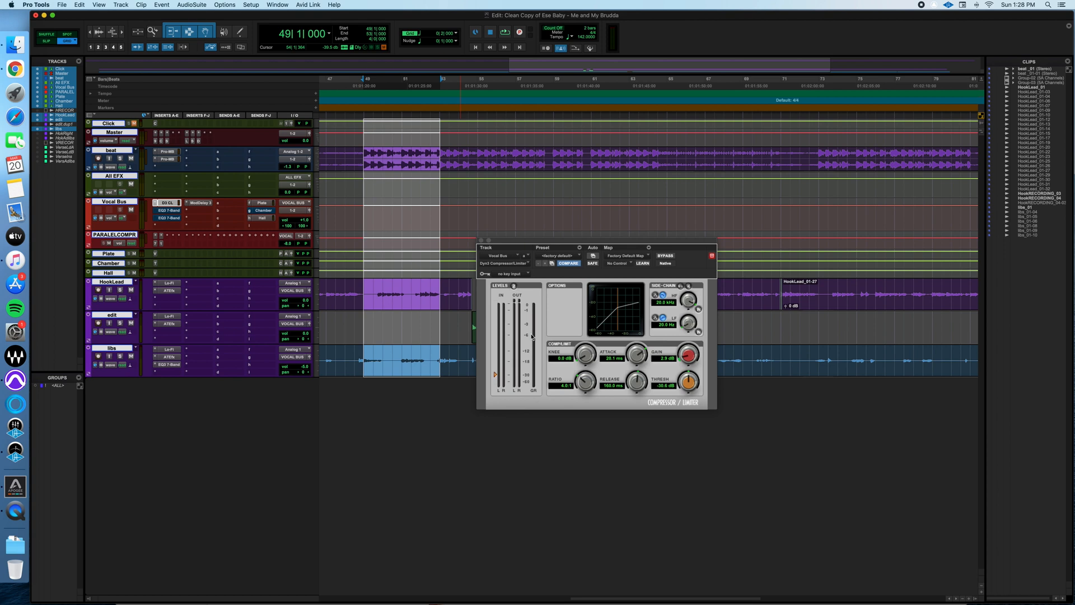
Step: Open the Vocal Bus EQ3 7-Band and set its 24 dB/oct high-pass filter to 80.5 Hz
{"action": "left_click", "coordinate": [169, 211]}
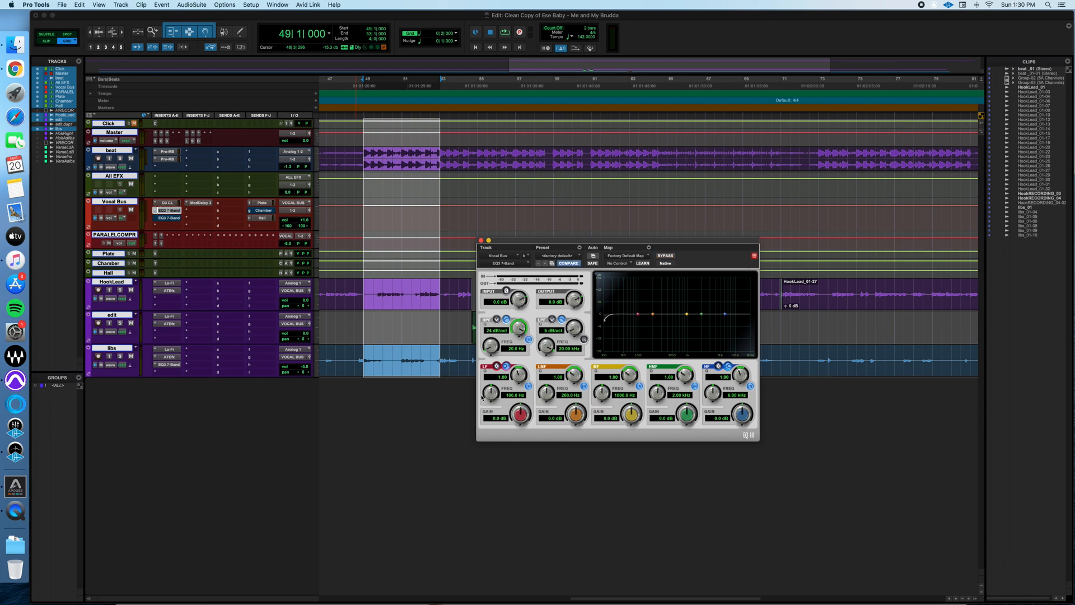
{"action": "left_click_drag", "start_coordinate": [491, 347], "coordinate": [497, 340]}
{"action": "left_click_drag", "start_coordinate": [500, 335], "coordinate": [506, 331]}
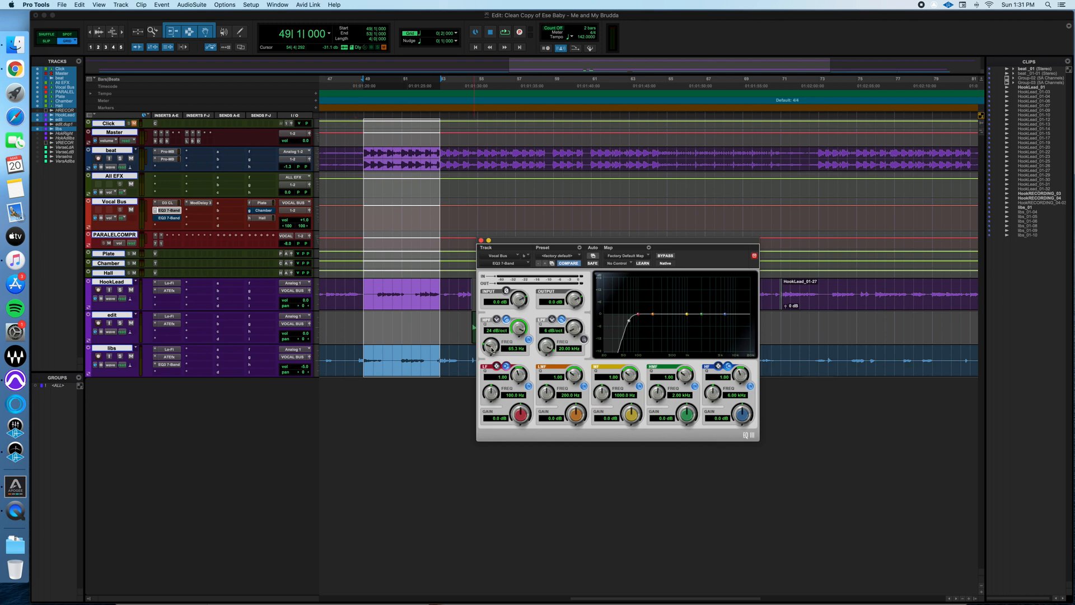
{"action": "left_click_drag", "start_coordinate": [493, 349], "coordinate": [497, 349]}
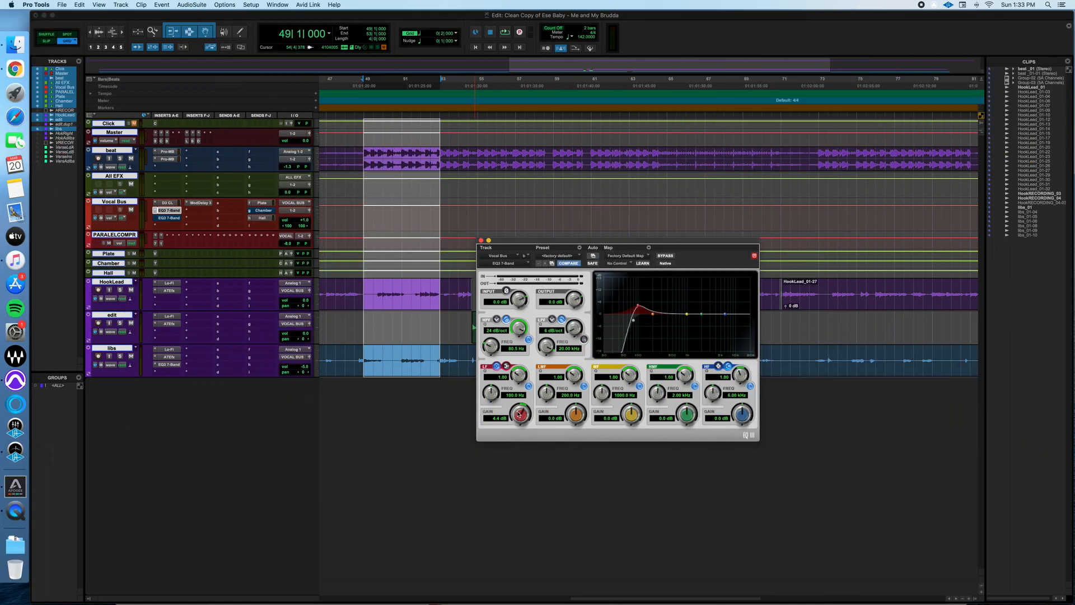
Step: Change the low-frequency band to a shelf at 500 Hz with a gain of -0.5 dB
{"action": "left_click", "coordinate": [519, 415], "text": "alt"}
{"action": "left_click", "coordinate": [507, 367]}
{"action": "mouse_move", "coordinate": [491, 350]}
{"action": "left_mouse_down"}
{"action": "mouse_move", "coordinate": [495, 340]}
{"action": "mouse_move", "coordinate": [496, 361]}
{"action": "left_mouse_up"}
{"action": "left_click_drag", "start_coordinate": [496, 396], "coordinate": [501, 359]}
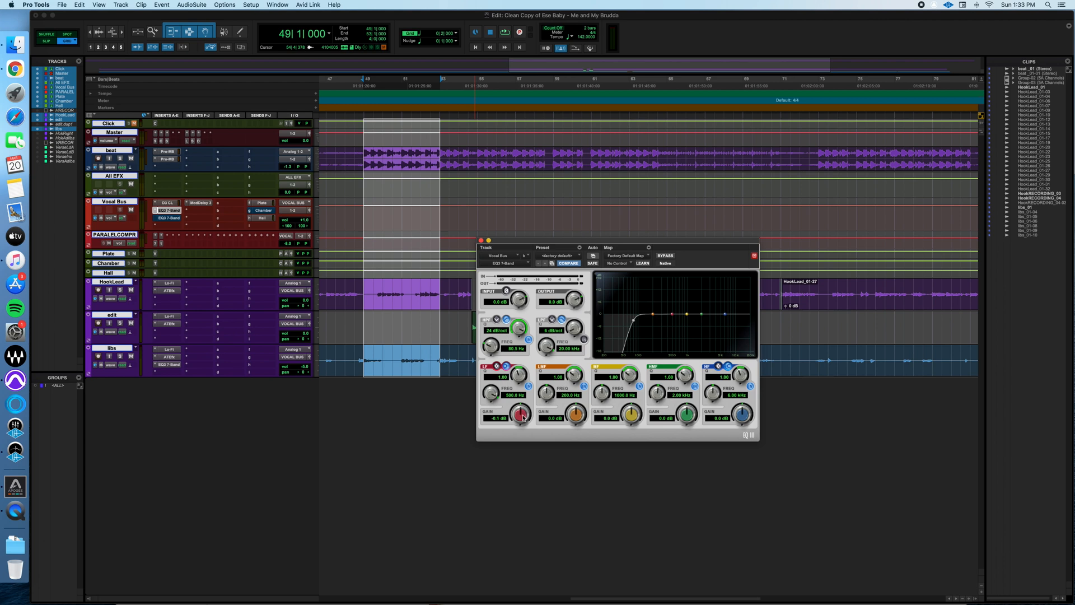
{"action": "left_click_drag", "start_coordinate": [523, 417], "coordinate": [522, 426]}
Step: Compare the EQ with its bypassed signal and lower the low-frequency shelf's gain to -1.0 dB
{"action": "left_click", "coordinate": [665, 255]}
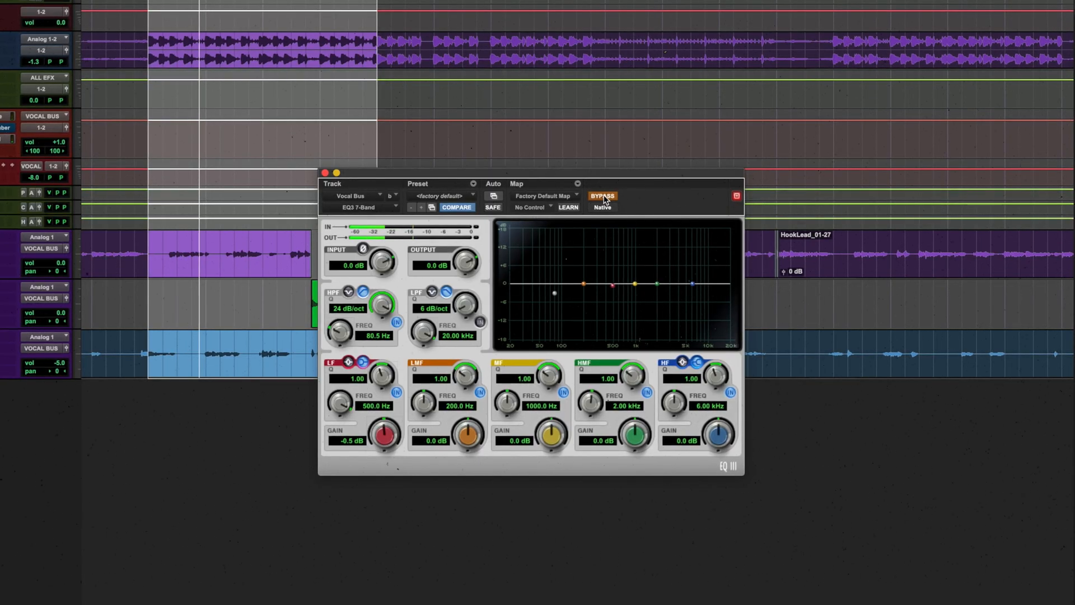
{"action": "left_click", "coordinate": [604, 196]}
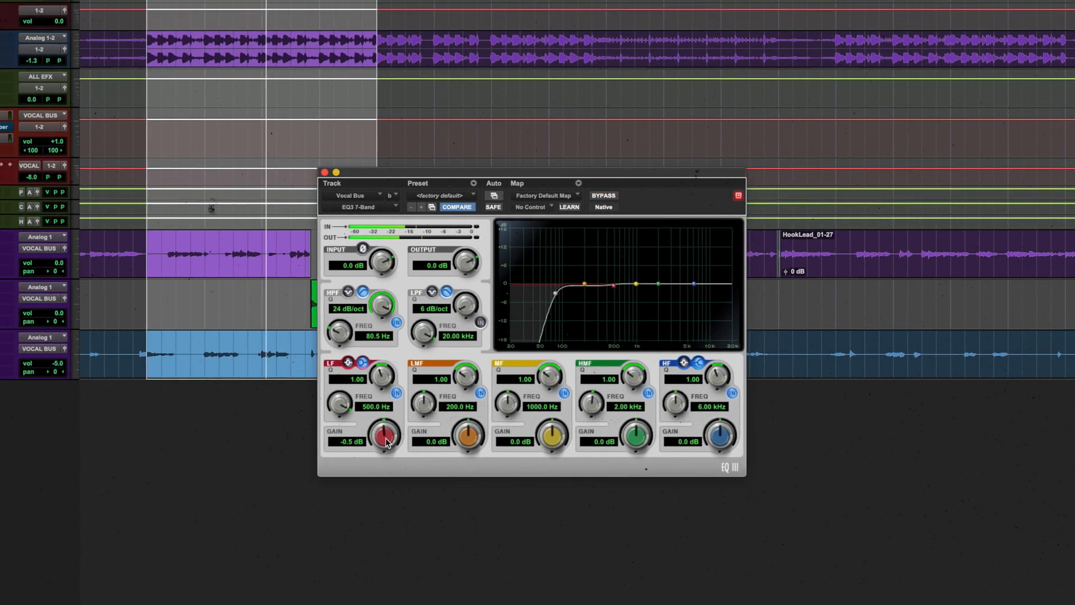
{"action": "left_click_drag", "start_coordinate": [385, 442], "coordinate": [386, 447]}
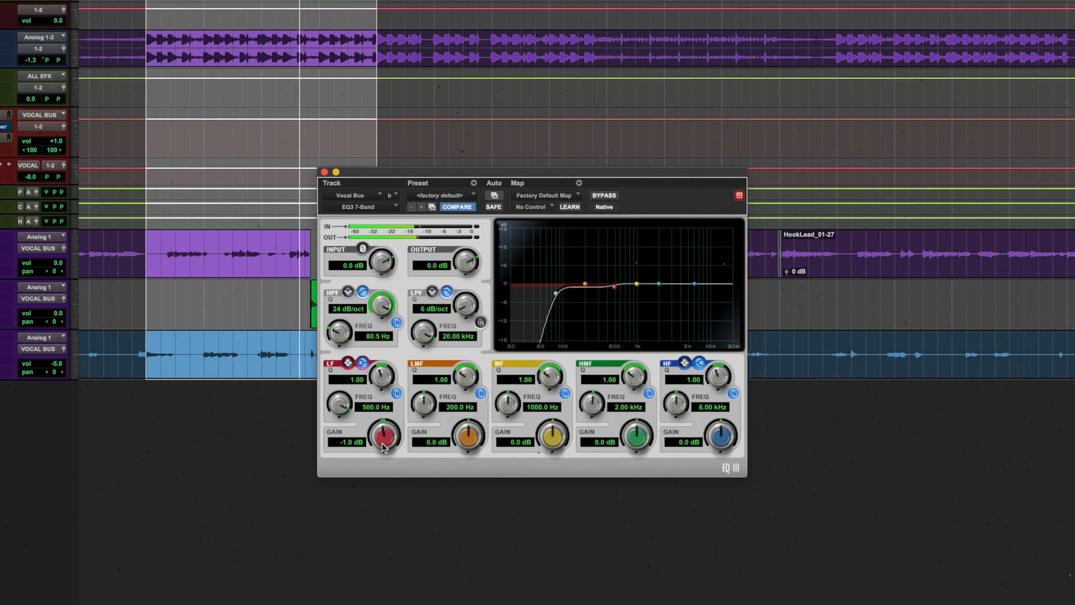
Step: Toggle the EQ's bypass repeatedly during playback to compare the vocal with and without the low-frequency cut
{"action": "left_click", "coordinate": [604, 196]}
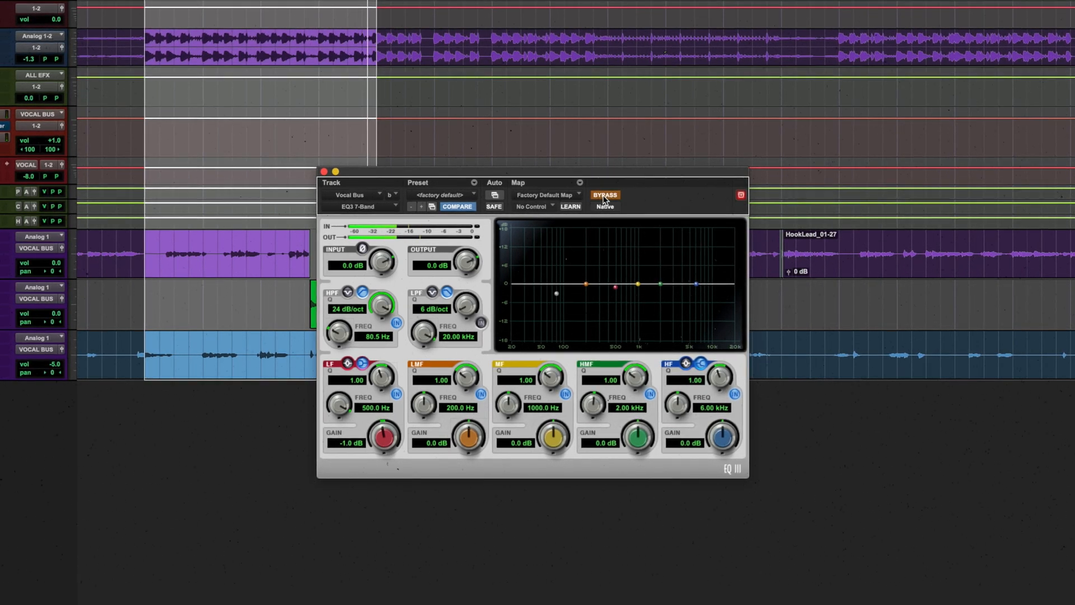
{"action": "left_click", "coordinate": [605, 196]}
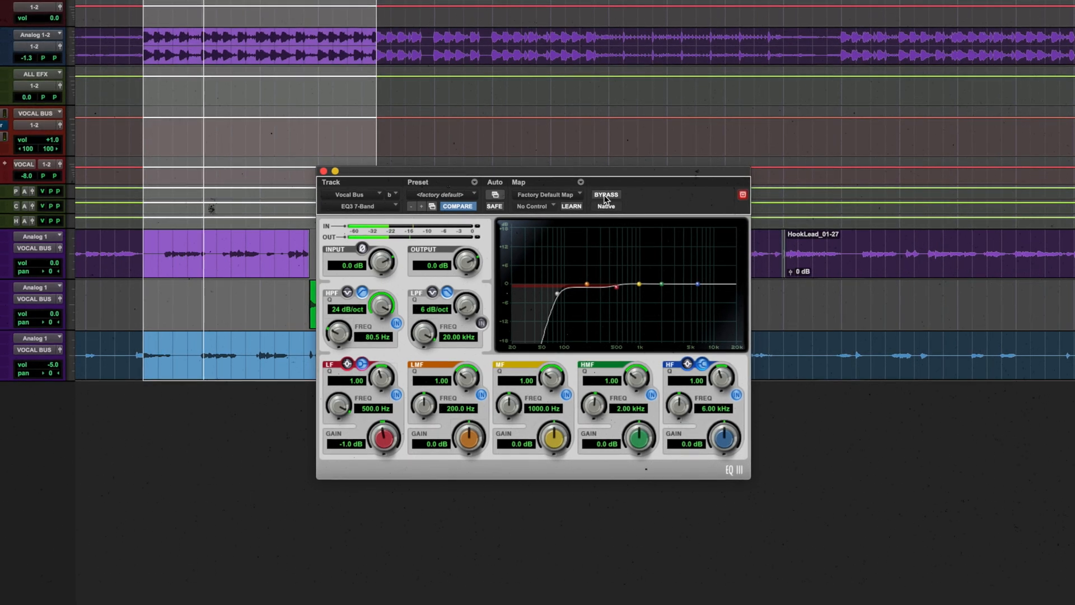
{"action": "left_click", "coordinate": [605, 196]}
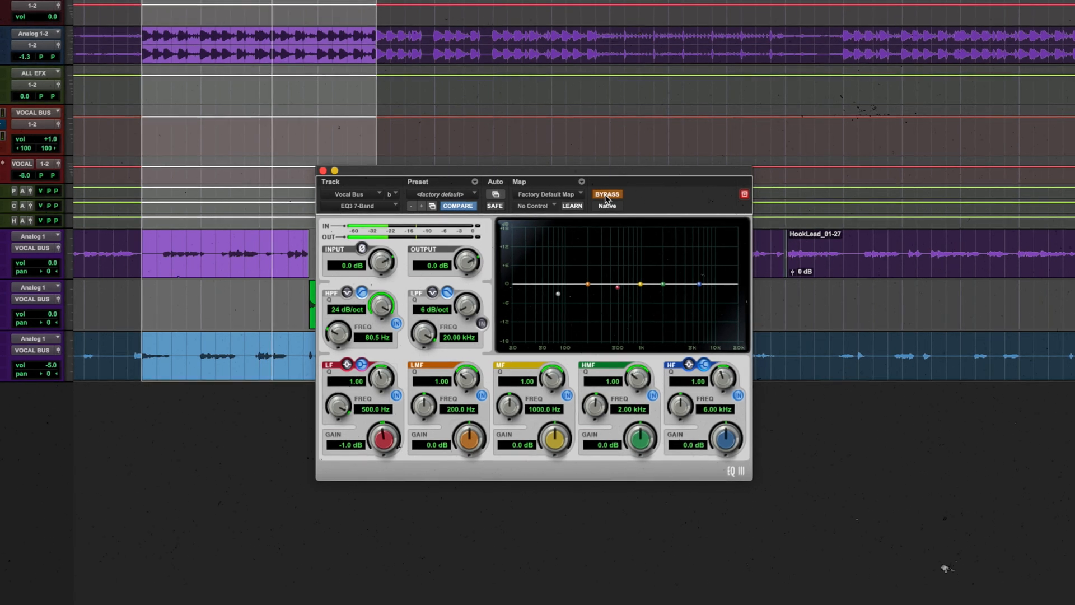
{"action": "left_click", "coordinate": [606, 196]}
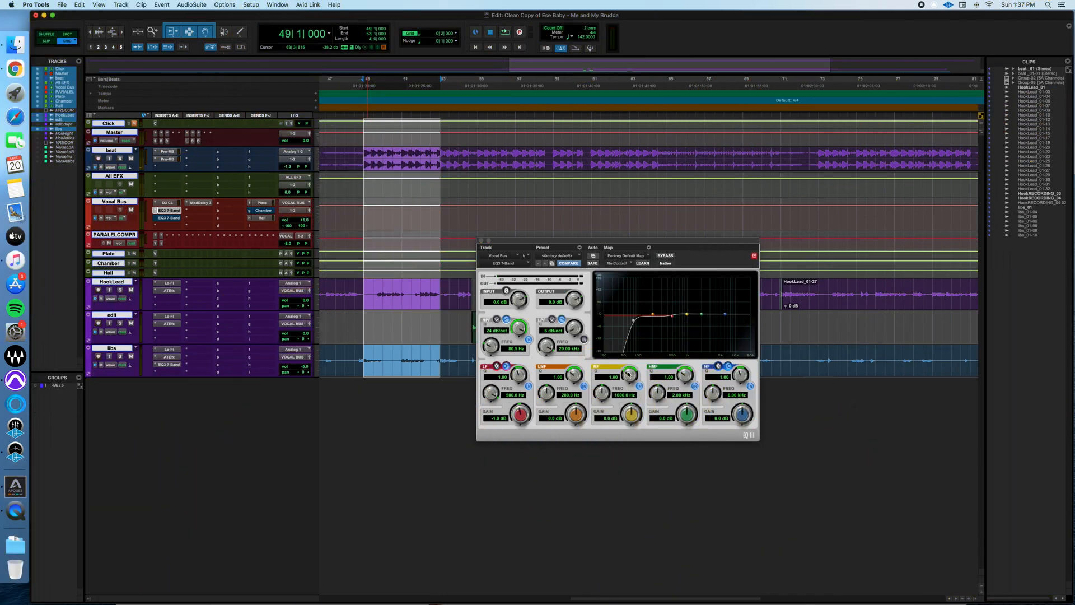
Step: Narrow the mid-frequency band to a Q of 10.00, tune it to 2.11 kHz at -2.7 dB, and listen to the selection
{"action": "left_click", "coordinate": [629, 376]}
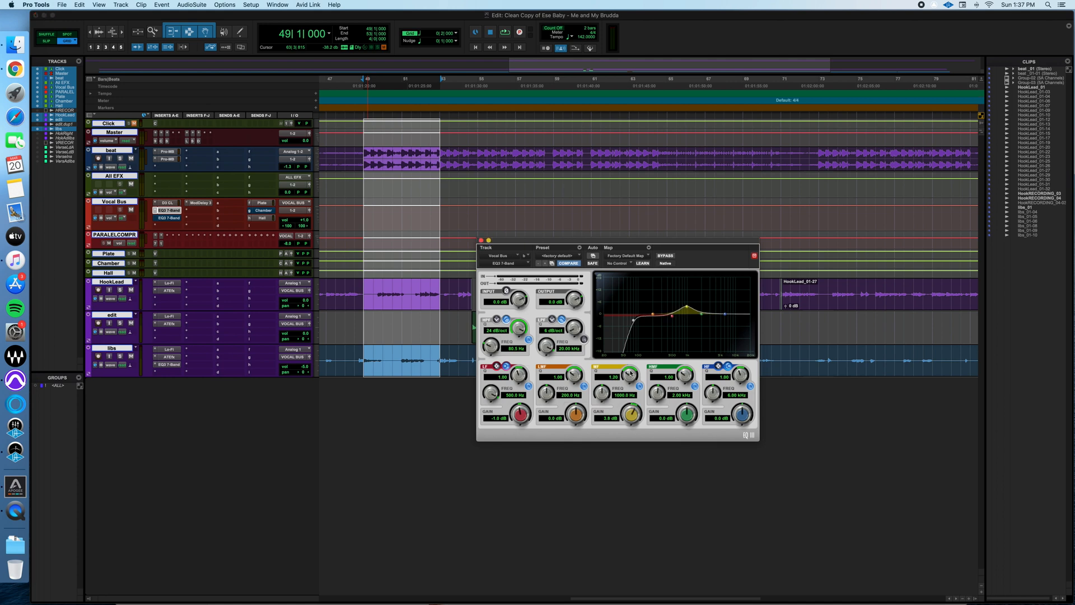
{"action": "left_click_drag", "start_coordinate": [631, 374], "coordinate": [639, 341]}
{"action": "left_click_drag", "start_coordinate": [633, 416], "coordinate": [634, 415]}
{"action": "left_click_drag", "start_coordinate": [608, 402], "coordinate": [610, 398]}
{"action": "key", "text": "space"}
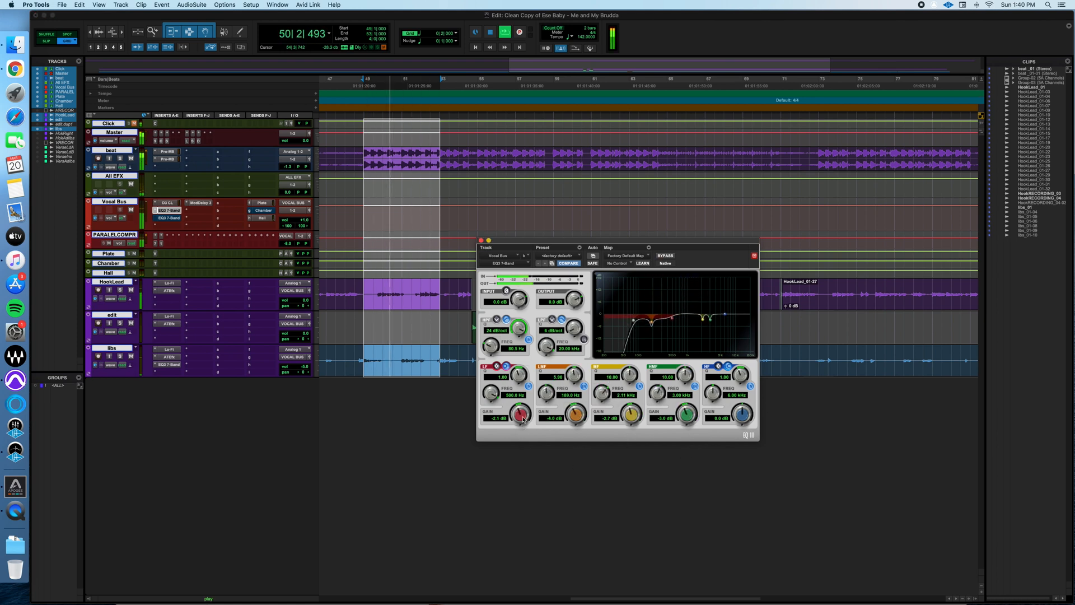
{"action": "key", "text": "space"}
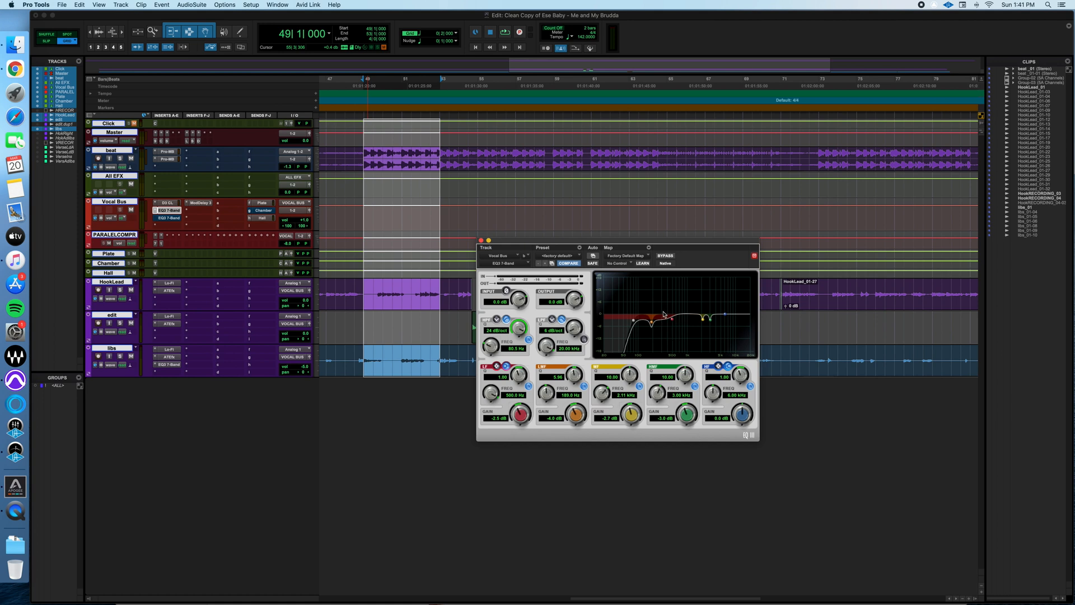
Step: Loop the selection while switching the EQ in and out of bypass to compare the full curve, leaving it active
{"action": "left_click", "coordinate": [669, 256]}
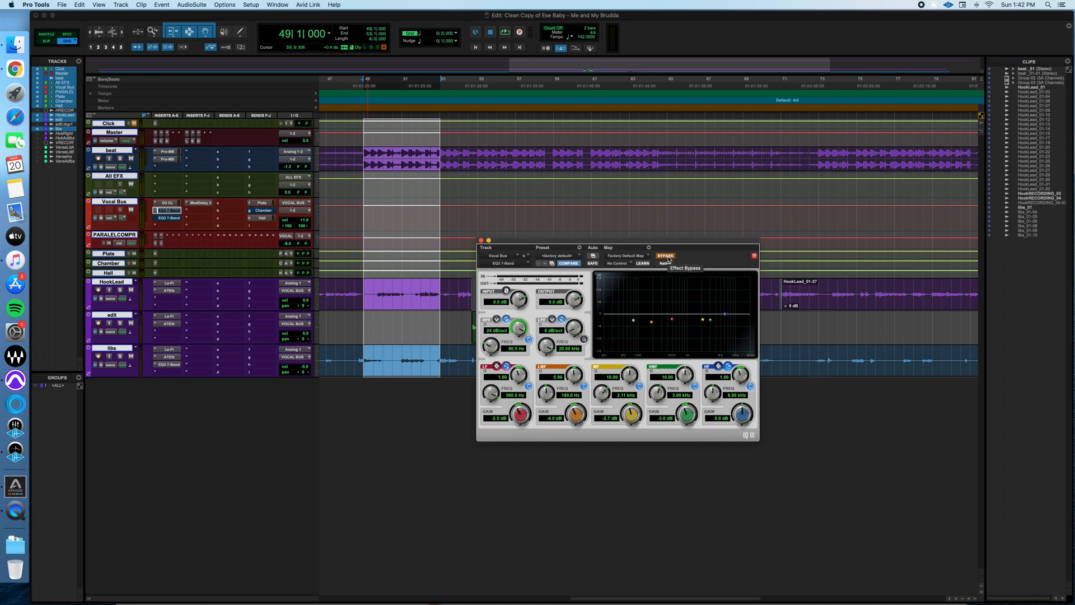
{"action": "key", "text": "space"}
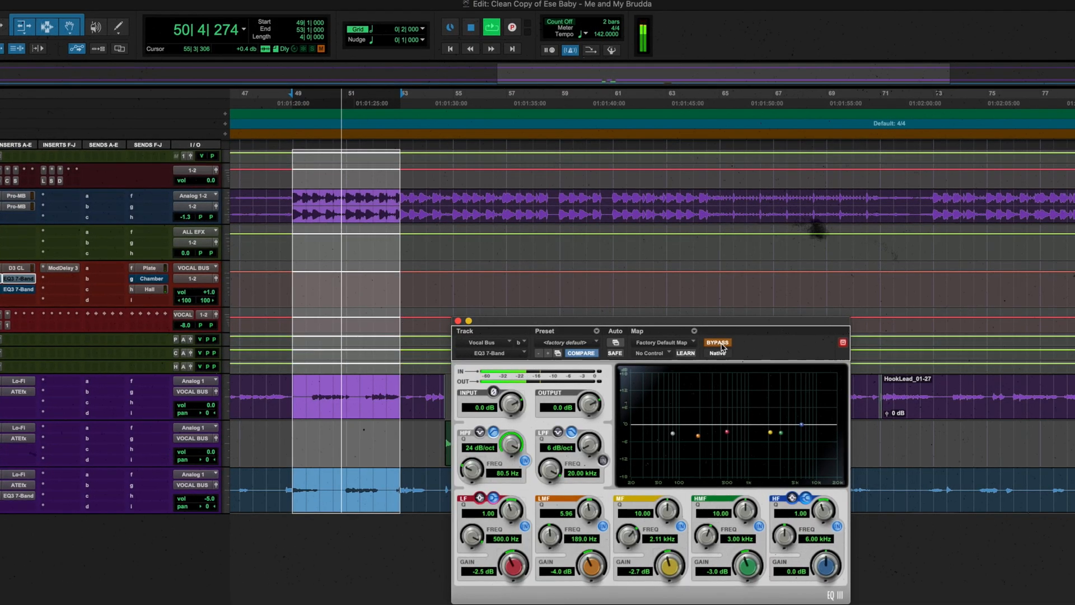
{"action": "left_click", "coordinate": [720, 343]}
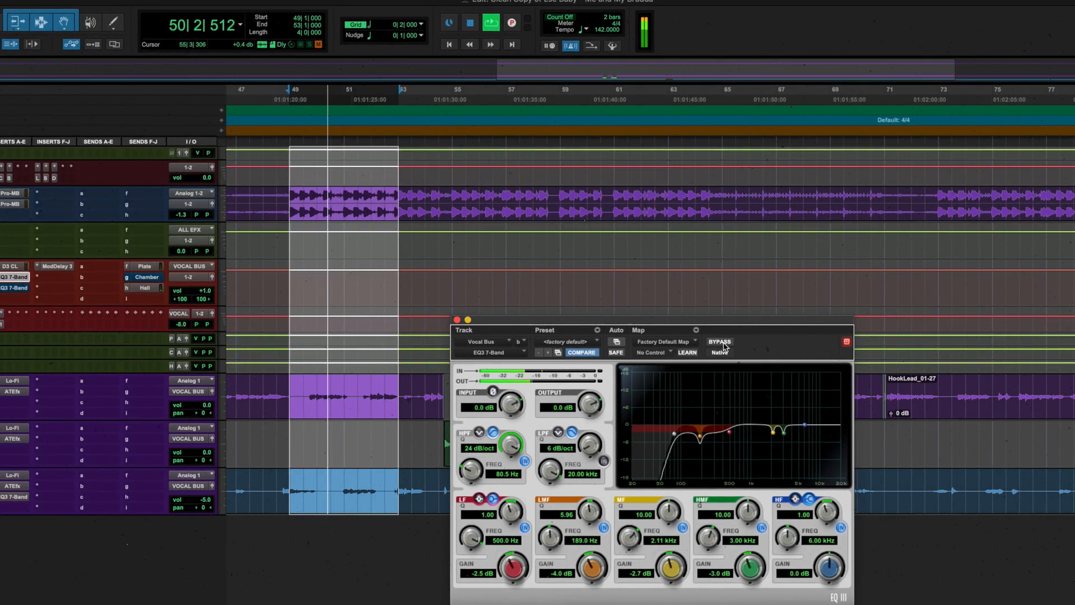
{"action": "left_click", "coordinate": [723, 343]}
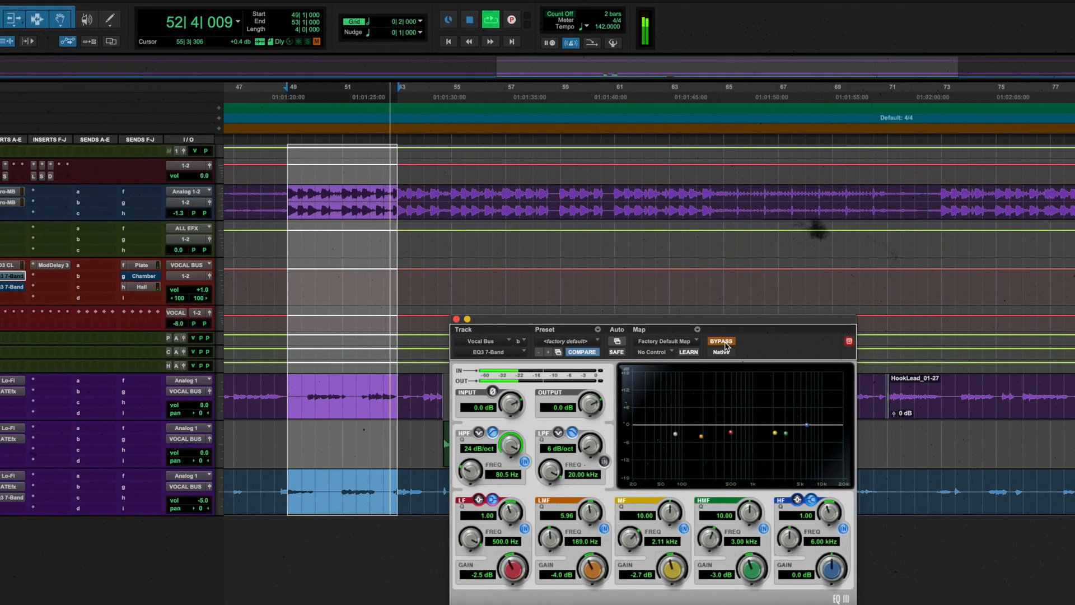
{"action": "left_click", "coordinate": [724, 343]}
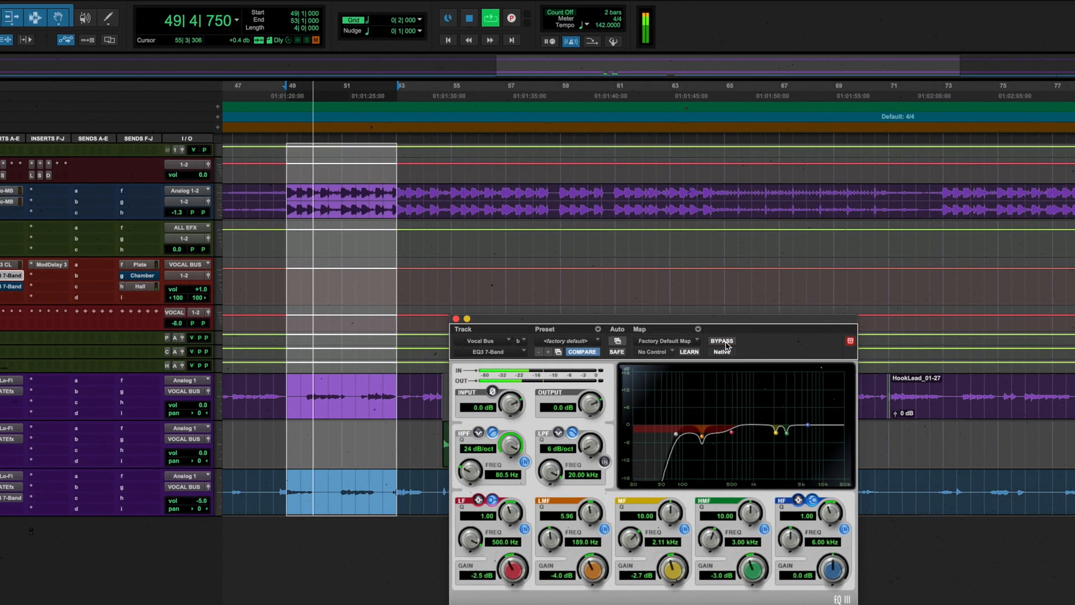
{"action": "key", "text": "space"}
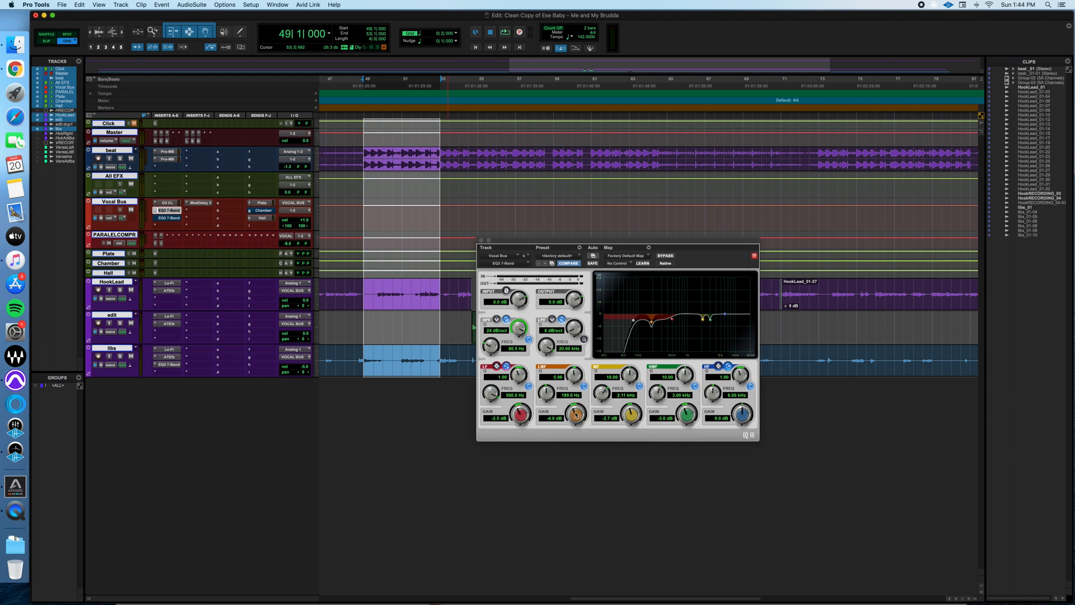
Step: Audition the low-mid band's gain during playback, ending at -4.0 dB
{"action": "key", "text": "space"}
{"action": "mouse_move", "coordinate": [577, 415]}
{"action": "left_mouse_down"}
{"action": "mouse_move", "coordinate": [580, 374]}
{"action": "mouse_move", "coordinate": [577, 433]}
{"action": "mouse_move", "coordinate": [582, 425]}
{"action": "left_mouse_up"}
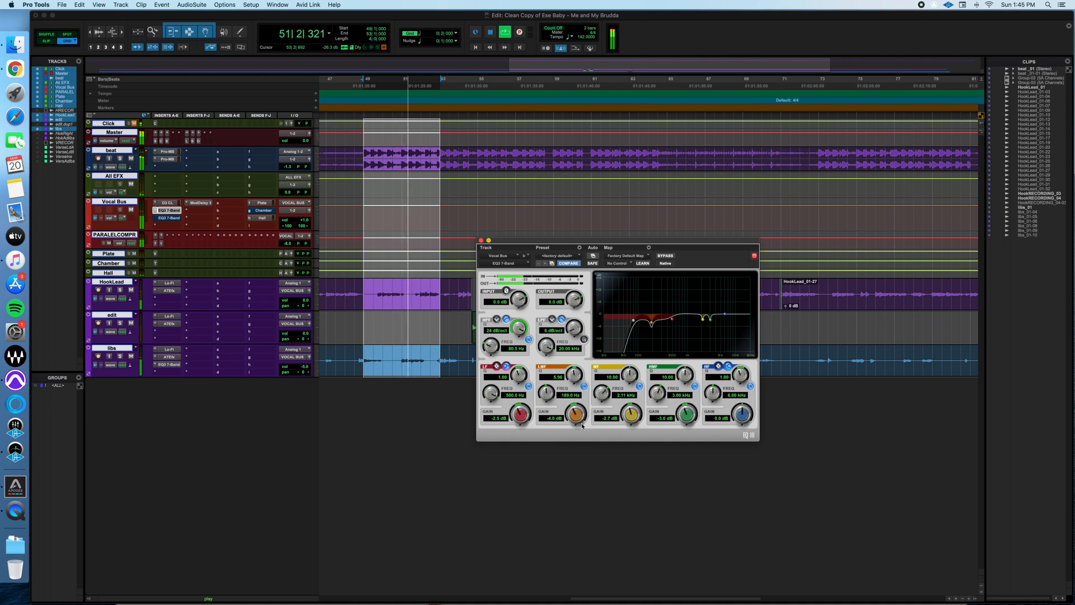
{"action": "key", "text": "space"}
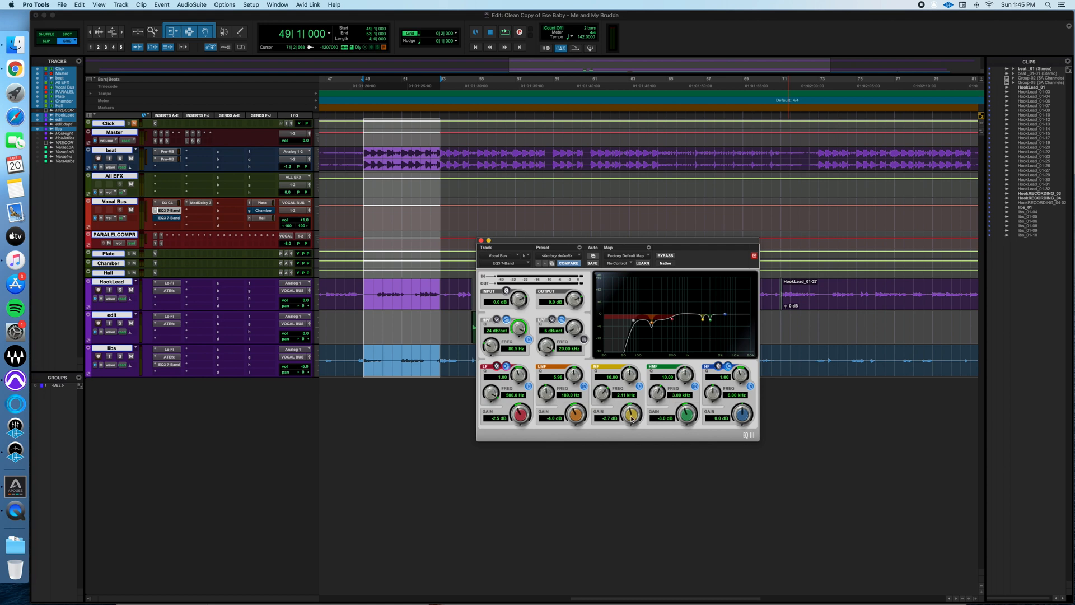
Step: Boost the 2.11 kHz mid band to about 16 dB during playback to audition it, and cut it back to about -1.7 dB
{"action": "key", "text": "space"}
{"action": "left_click_drag", "start_coordinate": [632, 417], "coordinate": [634, 380]}
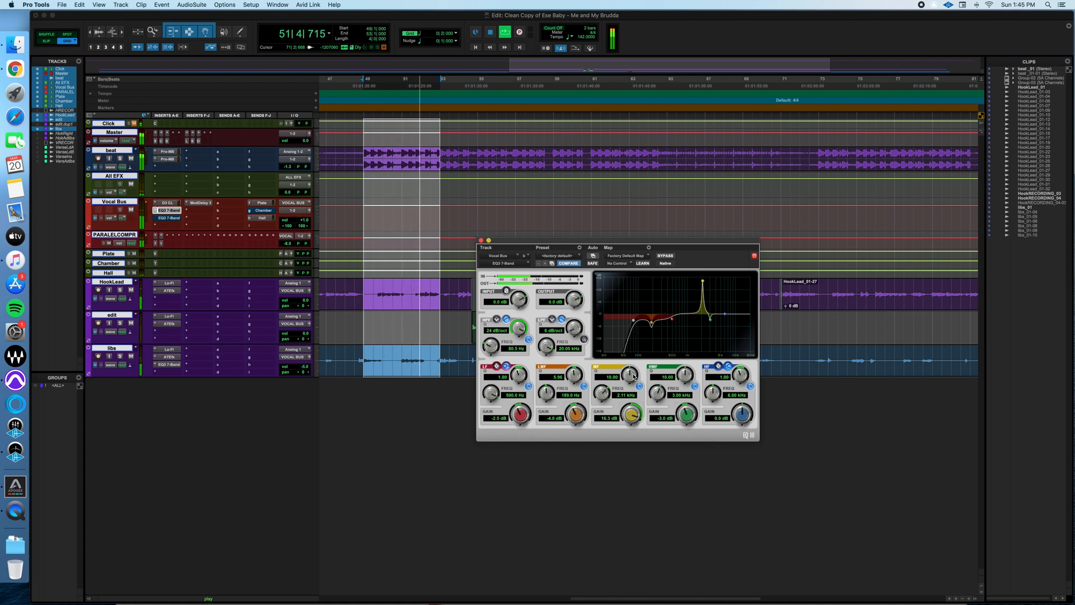
{"action": "left_click_drag", "start_coordinate": [633, 375], "coordinate": [628, 410]}
{"action": "key", "text": "space"}
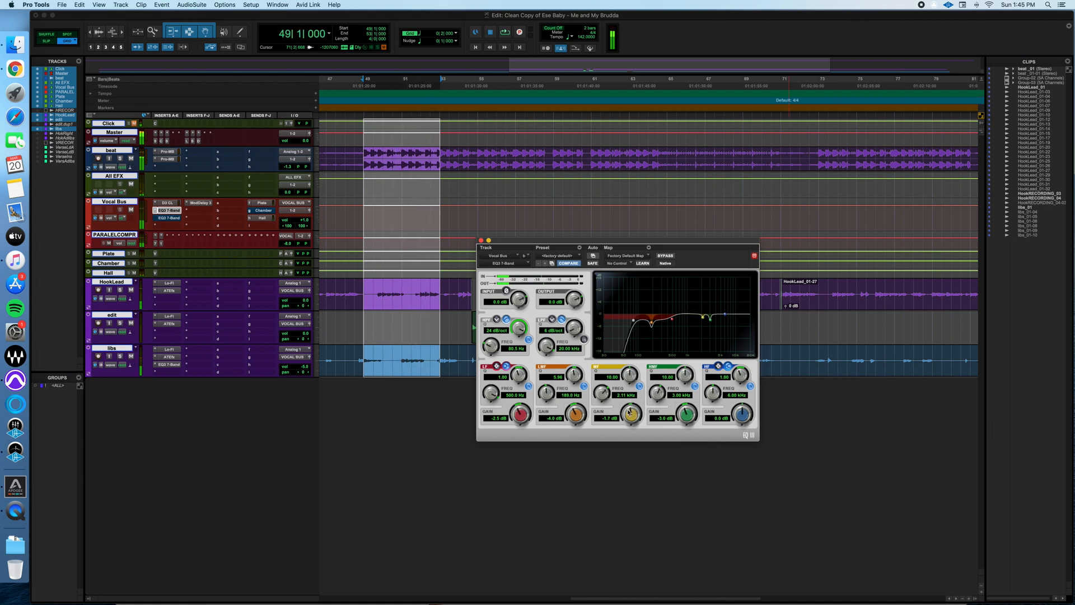
Step: Cut the mid band's gain to -4.0 dB during playback and ease it back to about -3.5 dB
{"action": "key", "text": "space"}
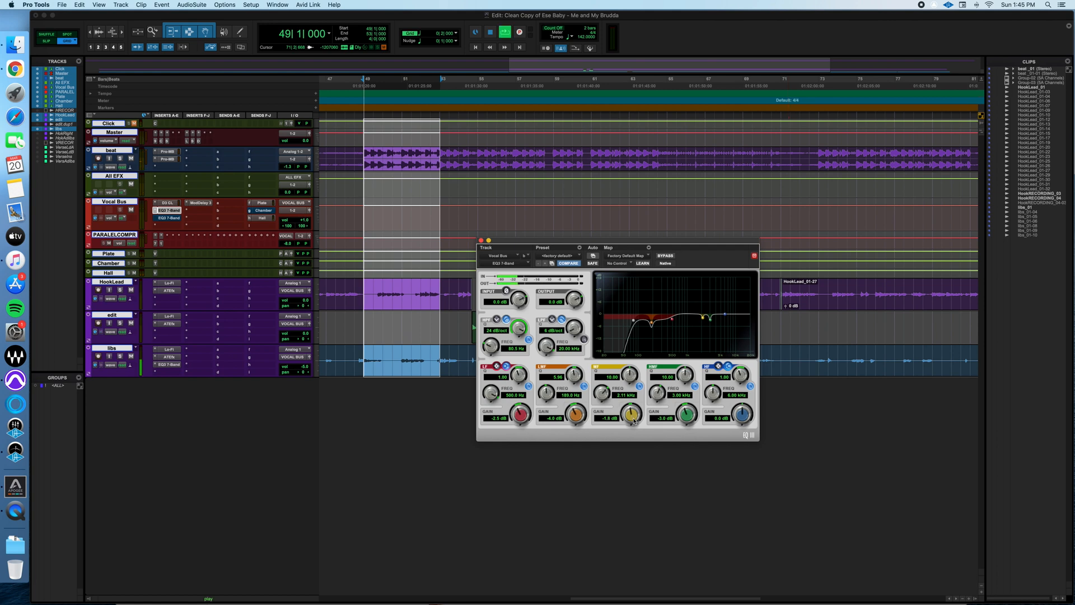
{"action": "mouse_move", "coordinate": [632, 420]}
{"action": "left_mouse_down"}
{"action": "mouse_move", "coordinate": [635, 446]}
{"action": "mouse_move", "coordinate": [640, 418]}
{"action": "left_mouse_up"}
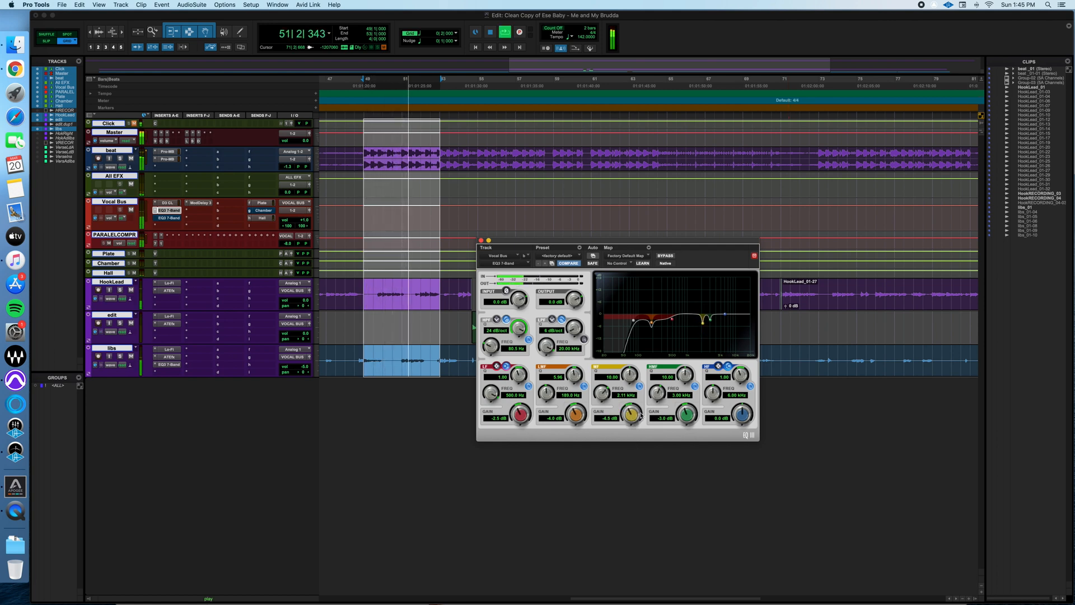
{"action": "key", "text": "space"}
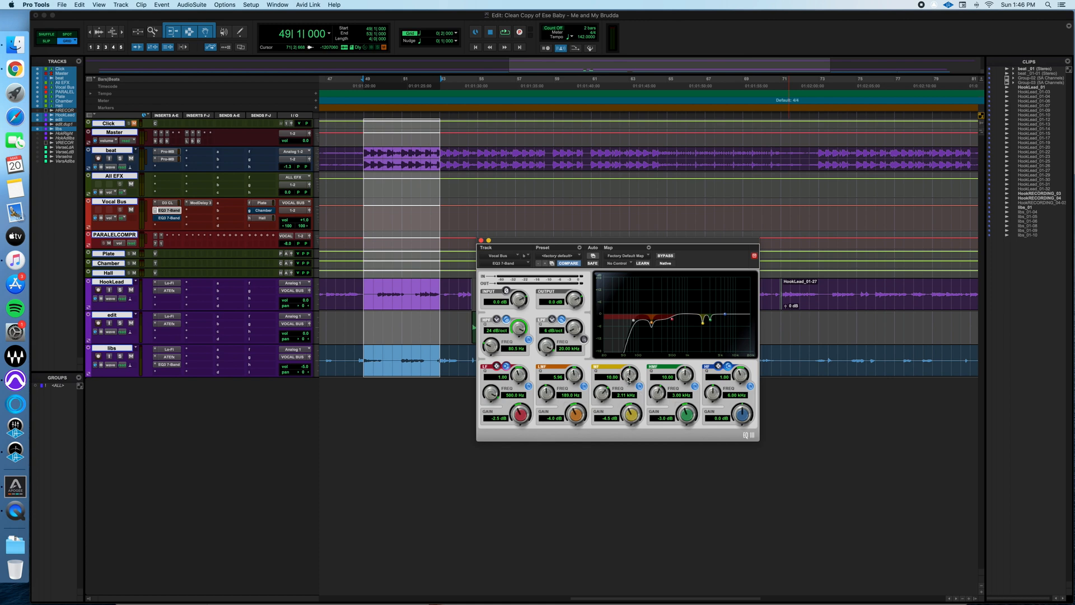
{"action": "left_click_drag", "start_coordinate": [631, 415], "coordinate": [631, 410]}
Step: Audition the high-mid band's gain at 3.00 kHz during playback, ending at -3.0 dB
{"action": "key", "text": "space"}
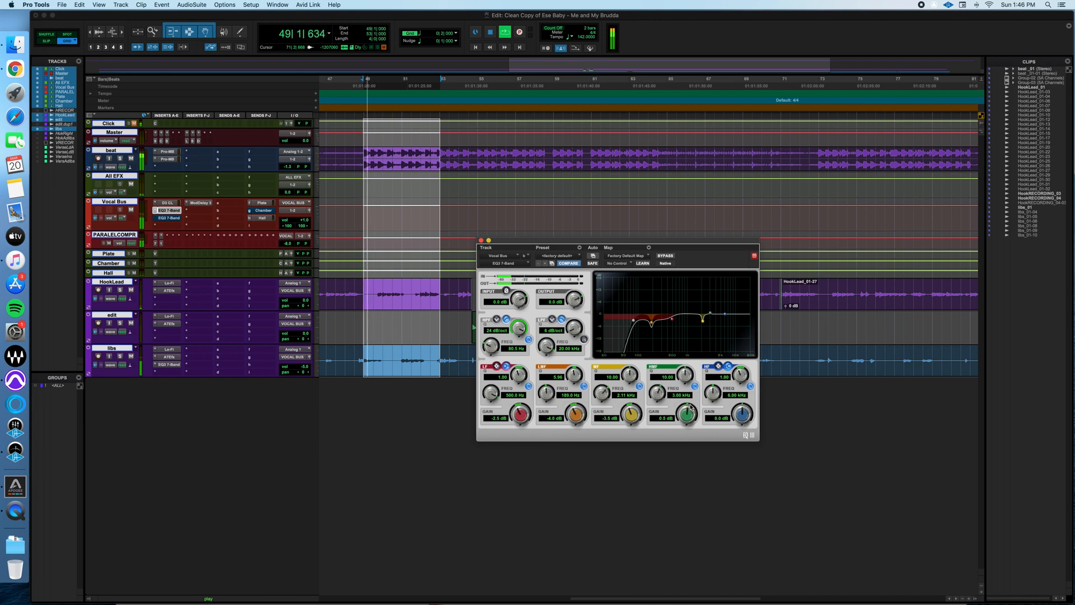
{"action": "mouse_move", "coordinate": [688, 415]}
{"action": "left_mouse_down"}
{"action": "mouse_move", "coordinate": [693, 384]}
{"action": "mouse_move", "coordinate": [694, 403]}
{"action": "left_mouse_up"}
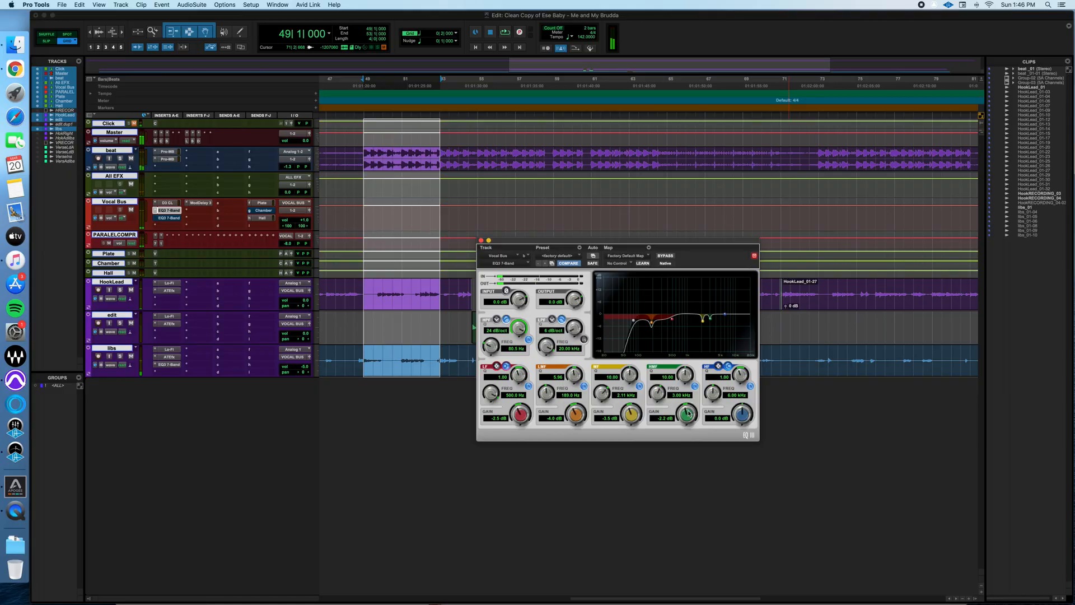
{"action": "left_click_drag", "start_coordinate": [689, 413], "coordinate": [687, 418]}
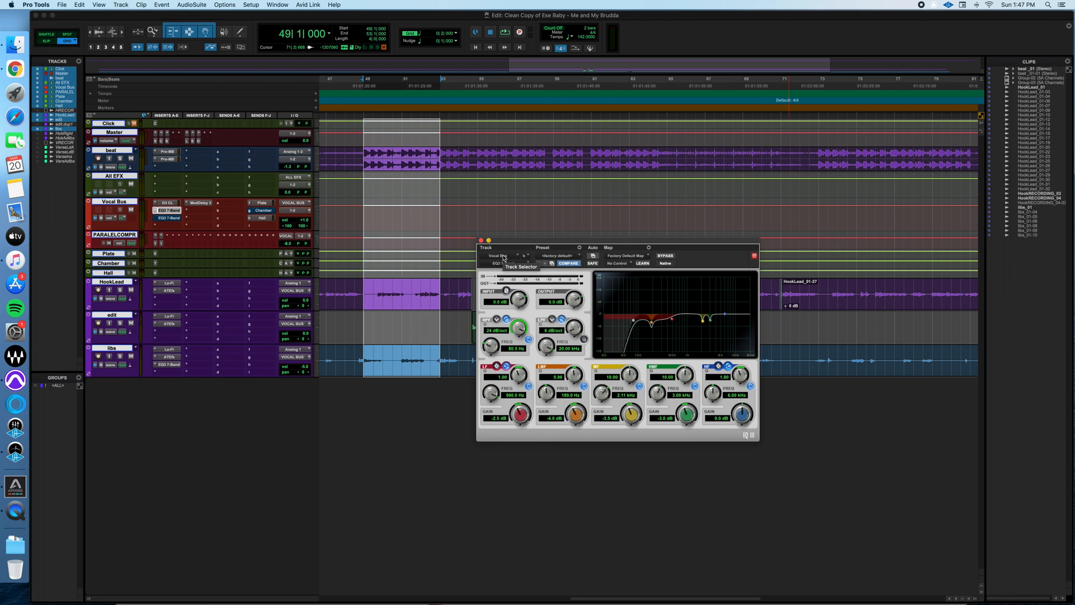
Step: Take the Vocal Bus's second EQ3 7-Band out of bypass, view the first EQ's curve, and return to the second EQ
{"action": "left_click", "coordinate": [173, 220]}
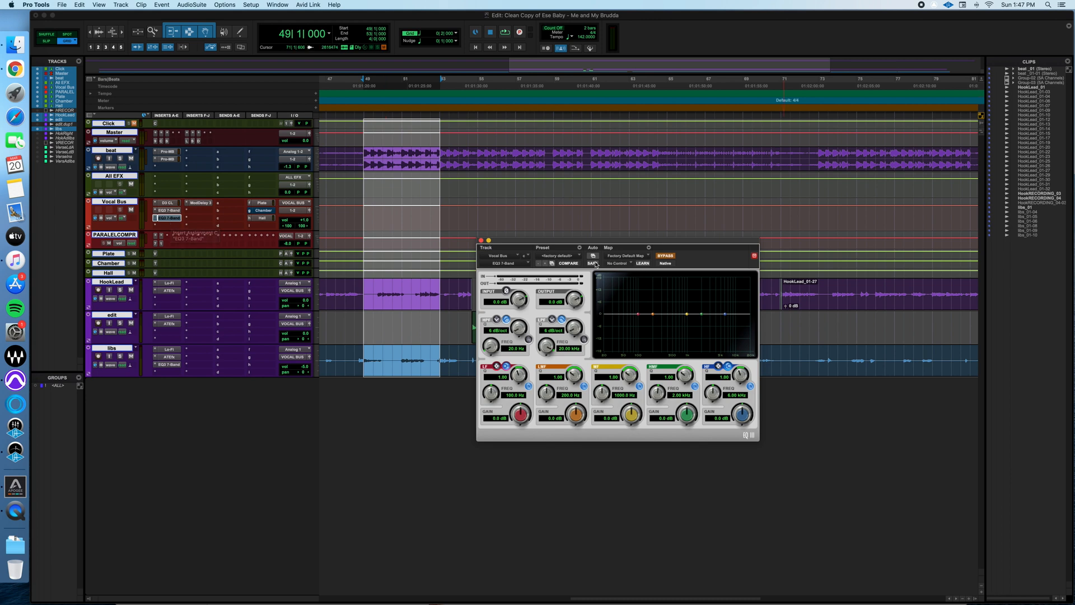
{"action": "left_click", "coordinate": [556, 258]}
{"action": "left_click", "coordinate": [560, 259]}
{"action": "left_click", "coordinate": [666, 256]}
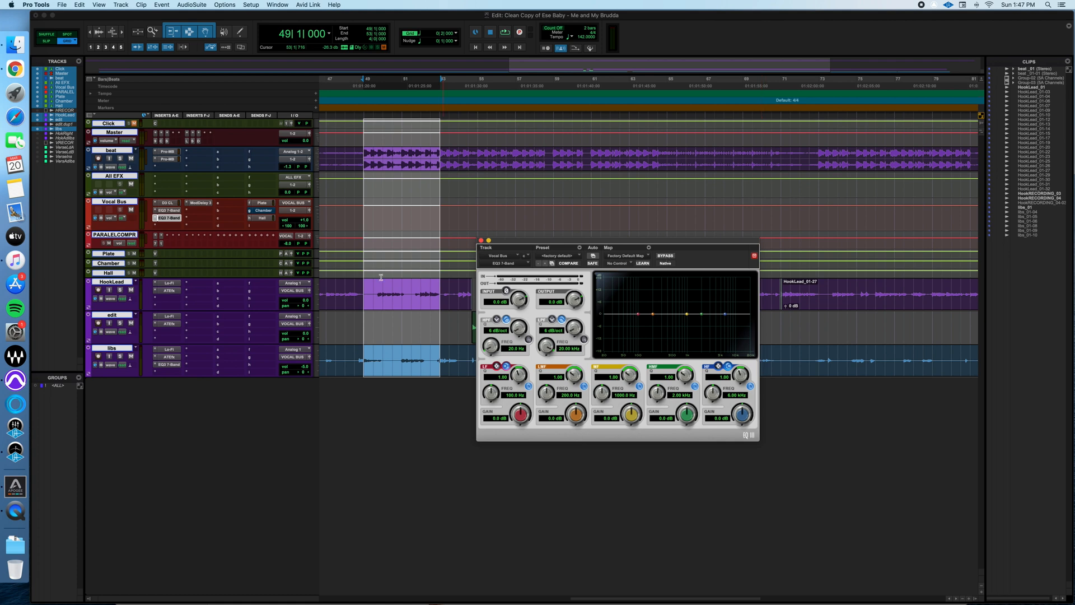
{"action": "left_click", "coordinate": [172, 211]}
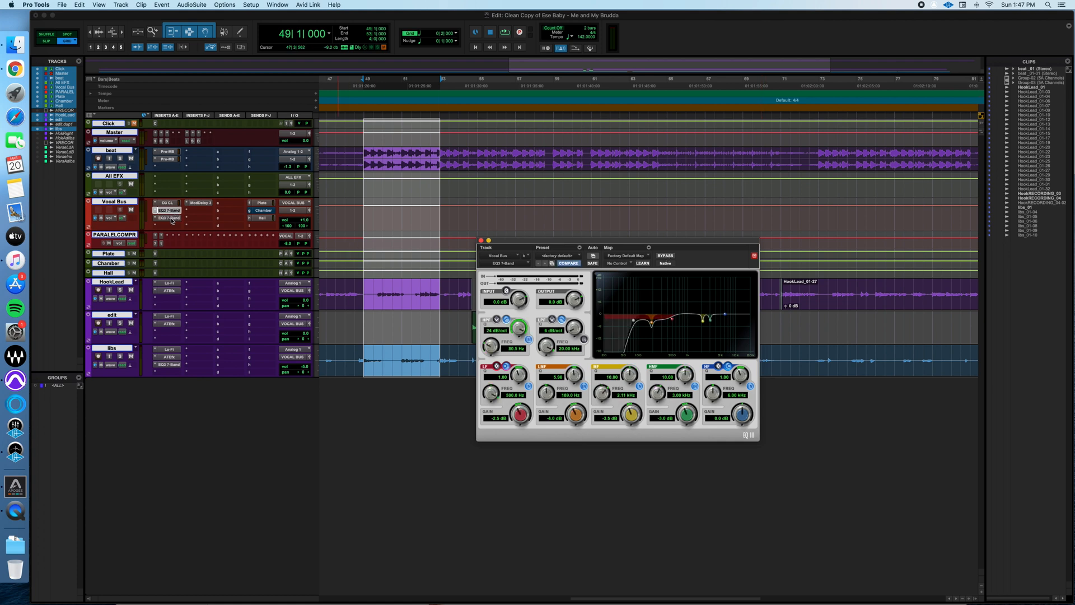
{"action": "left_click", "coordinate": [172, 219]}
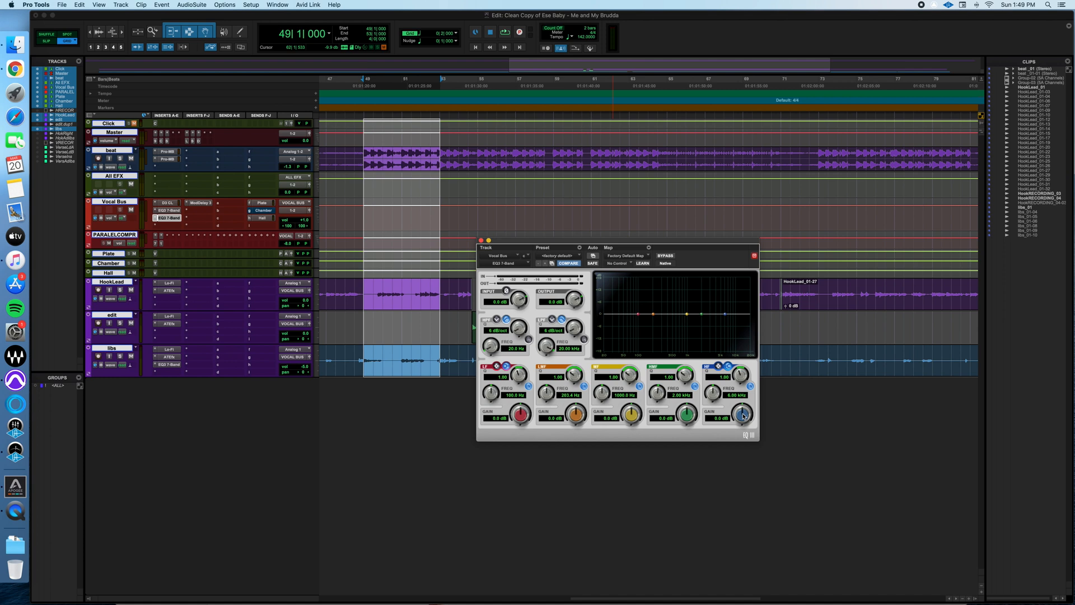
Step: In the second EQ, raise the 6.00 kHz high band to 1.0 dB during playback and set the low-mid band to 80.6 Hz
{"action": "key", "text": "space"}
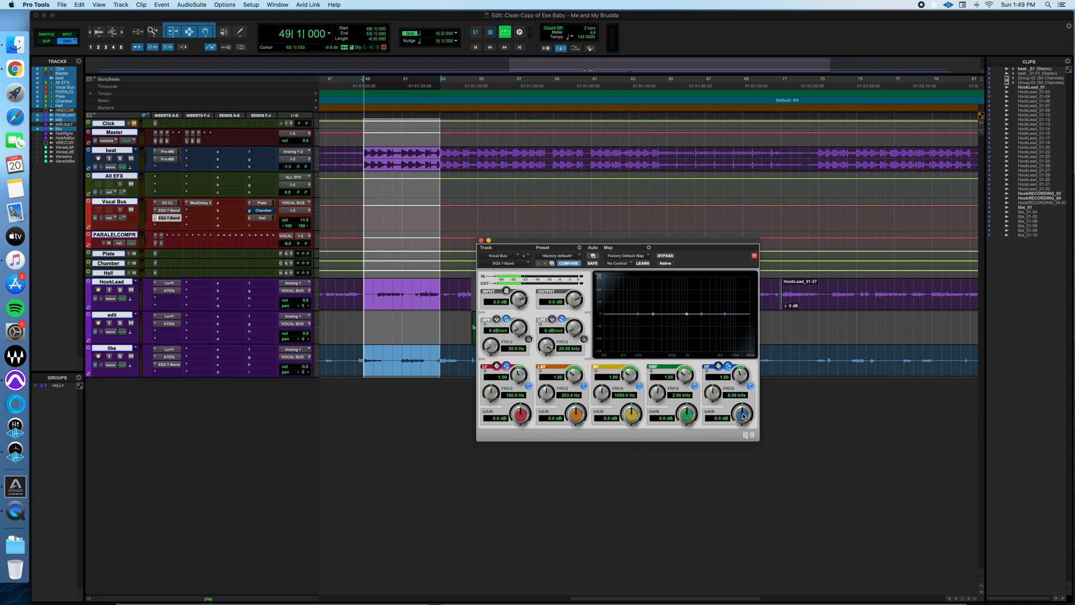
{"action": "left_click_drag", "start_coordinate": [743, 416], "coordinate": [744, 407]}
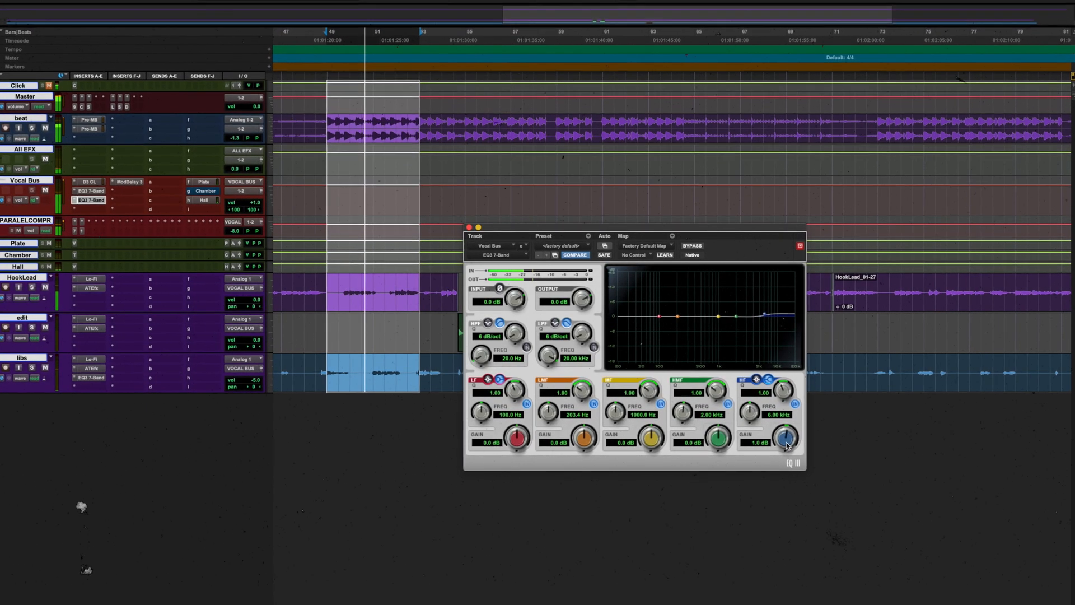
{"action": "left_click_drag", "start_coordinate": [787, 444], "coordinate": [816, 456]}
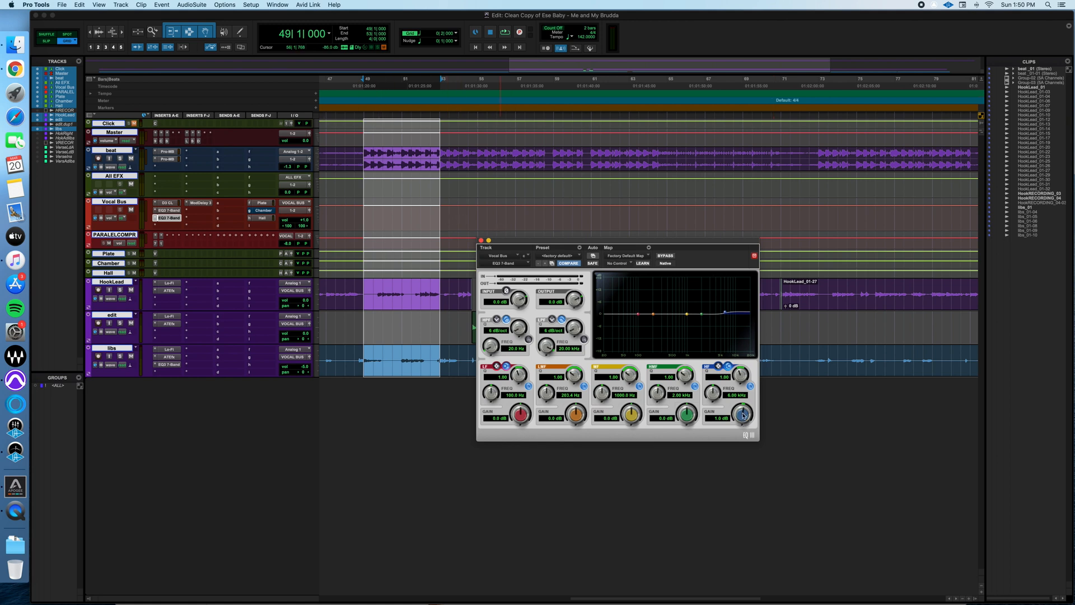
{"action": "left_click_drag", "start_coordinate": [547, 393], "coordinate": [541, 391]}
{"action": "mouse_move", "coordinate": [547, 394]}
{"action": "left_mouse_down"}
{"action": "mouse_move", "coordinate": [550, 379]}
{"action": "mouse_move", "coordinate": [549, 391]}
{"action": "left_mouse_up"}
Step: Loop the selection while switching the second EQ in and out of bypass to compare its boosts
{"action": "key", "text": "space"}
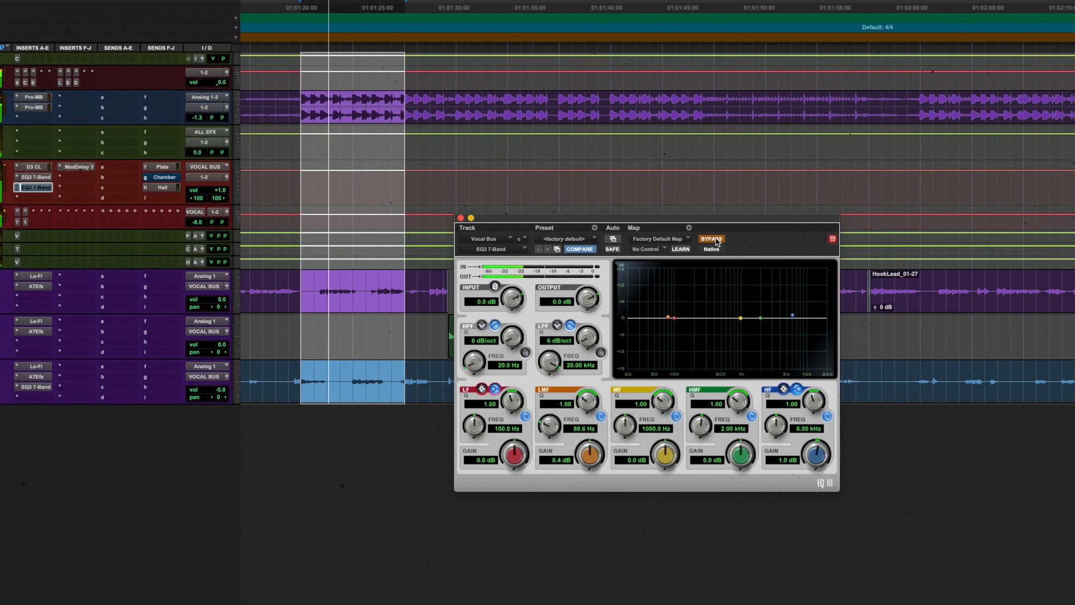
{"action": "left_click", "coordinate": [716, 241]}
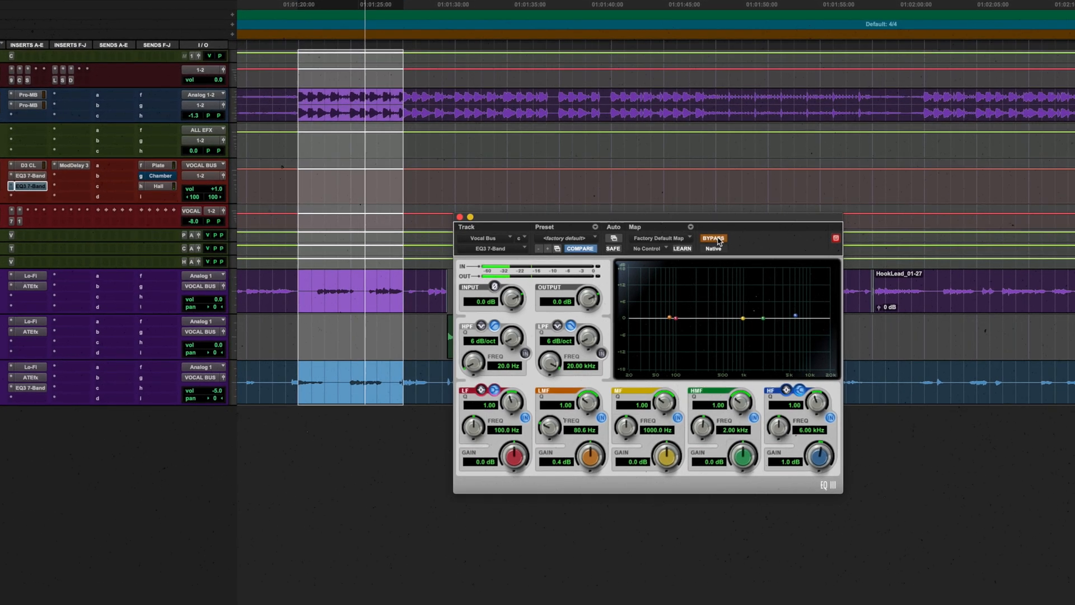
{"action": "left_click", "coordinate": [717, 239]}
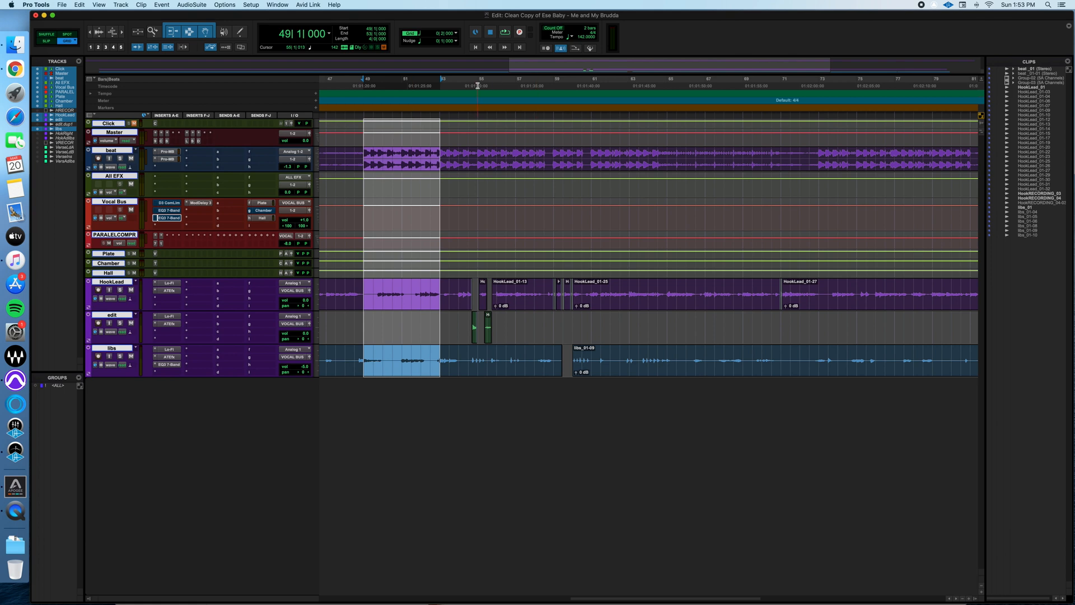
Step: Extend the timeline selection to cover bars 49 to 57 and play it
{"action": "left_click_drag", "start_coordinate": [516, 86], "coordinate": [365, 99]}
{"action": "key", "text": "space"}
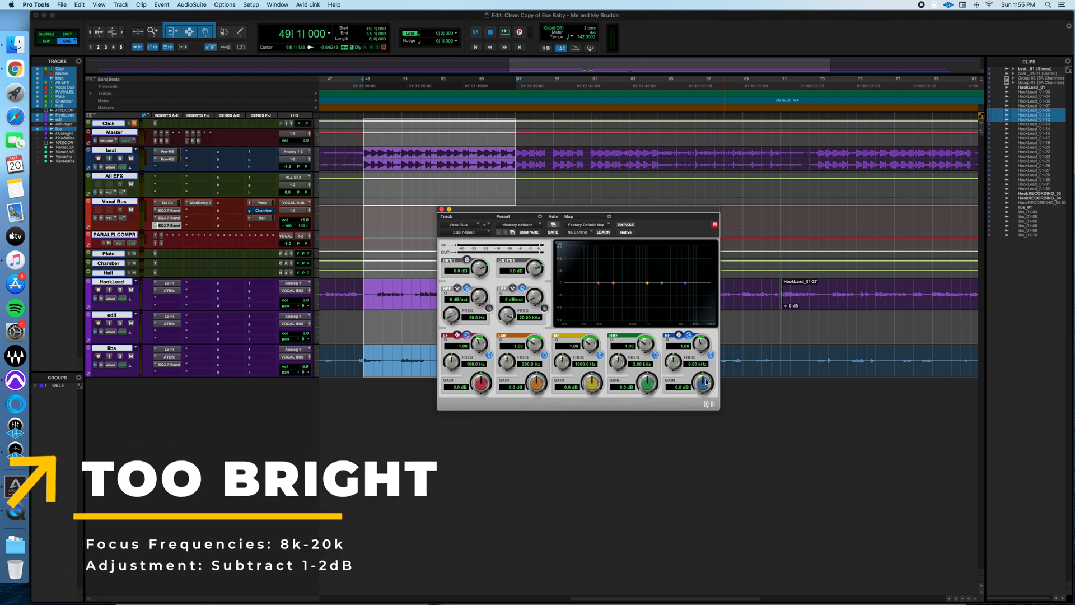
Step: In the Vocal Bus's third EQ, set the high band to 6.73 kHz, try cutting its gain, and reset the gain to 0 dB
{"action": "left_click_drag", "start_coordinate": [668, 363], "coordinate": [676, 362]}
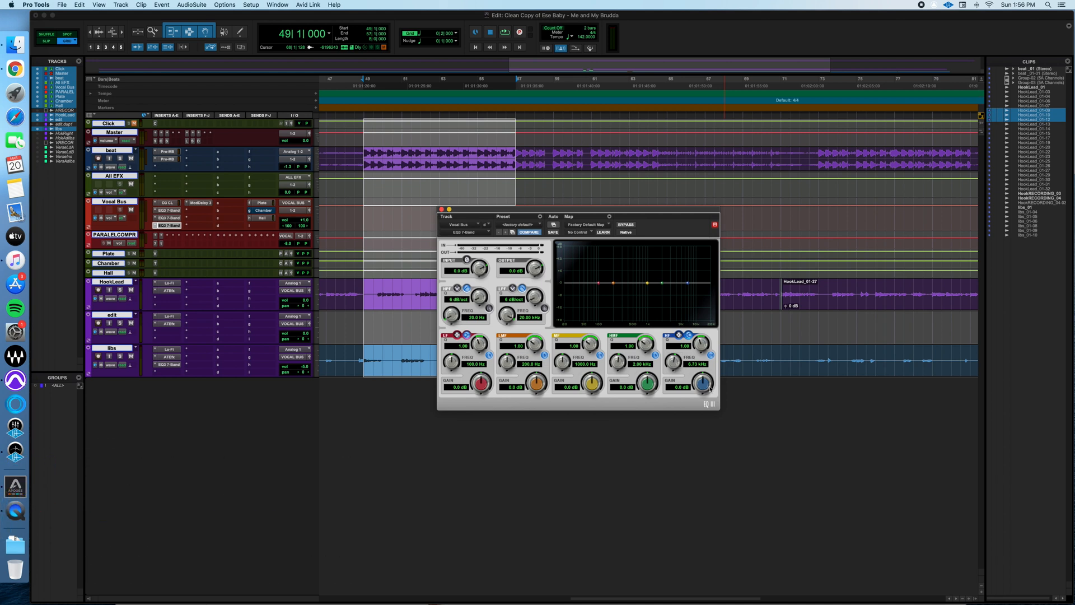
{"action": "left_click_drag", "start_coordinate": [710, 388], "coordinate": [709, 405]}
{"action": "left_click_drag", "start_coordinate": [706, 388], "coordinate": [708, 386]}
{"action": "left_click_drag", "start_coordinate": [708, 385], "coordinate": [710, 385]}
{"action": "left_click", "coordinate": [710, 385], "text": "alt"}
Step: Try a narrower cut in the mid band and a cut in the 3.07 kHz high-mid band, resetting both gains to 0 dB
{"action": "left_click_drag", "start_coordinate": [590, 387], "coordinate": [588, 403]}
{"action": "left_click_drag", "start_coordinate": [590, 345], "coordinate": [593, 332]}
{"action": "left_click_drag", "start_coordinate": [599, 379], "coordinate": [601, 384]}
{"action": "left_click", "coordinate": [587, 390], "text": "alt"}
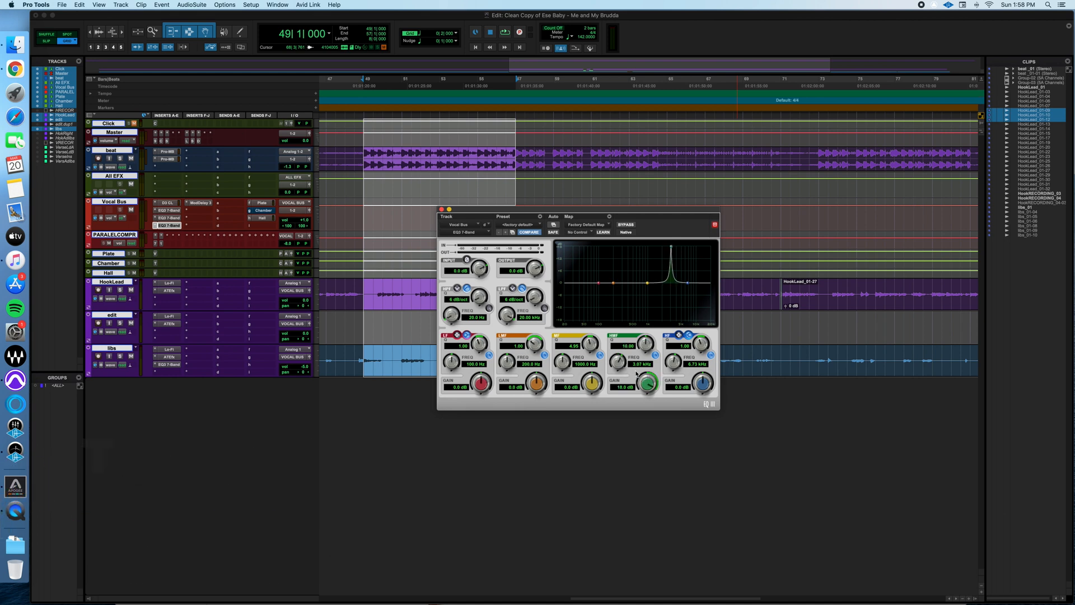
{"action": "left_click_drag", "start_coordinate": [645, 383], "coordinate": [654, 413]}
{"action": "left_click", "coordinate": [654, 384], "text": "alt"}
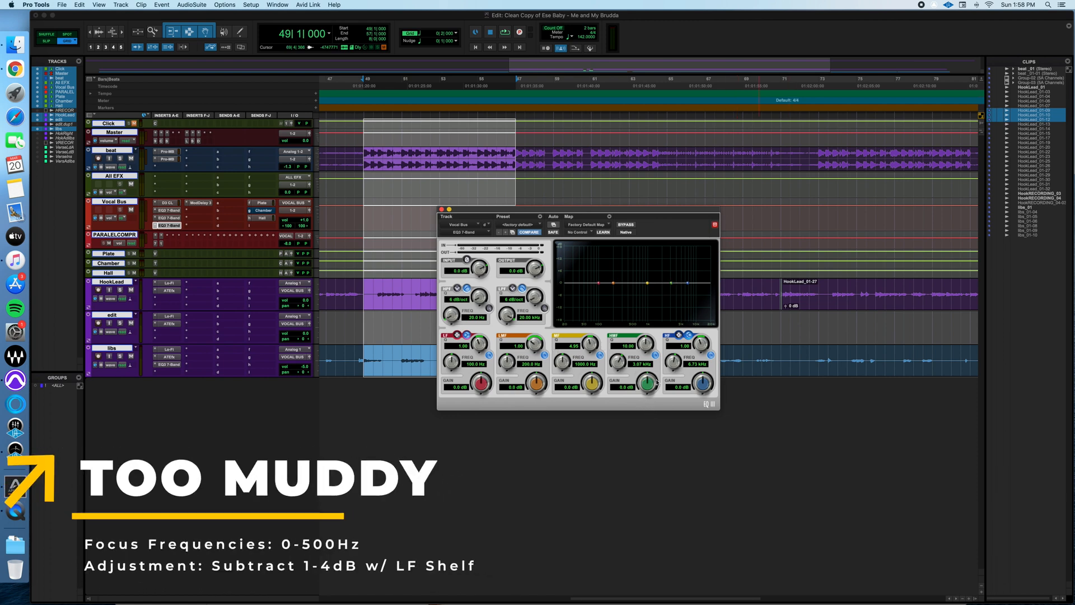
Step: Set the low shelf's frequency to 500 Hz and cut its gain to about -4.3 dB
{"action": "left_click_drag", "start_coordinate": [452, 366], "coordinate": [462, 306]}
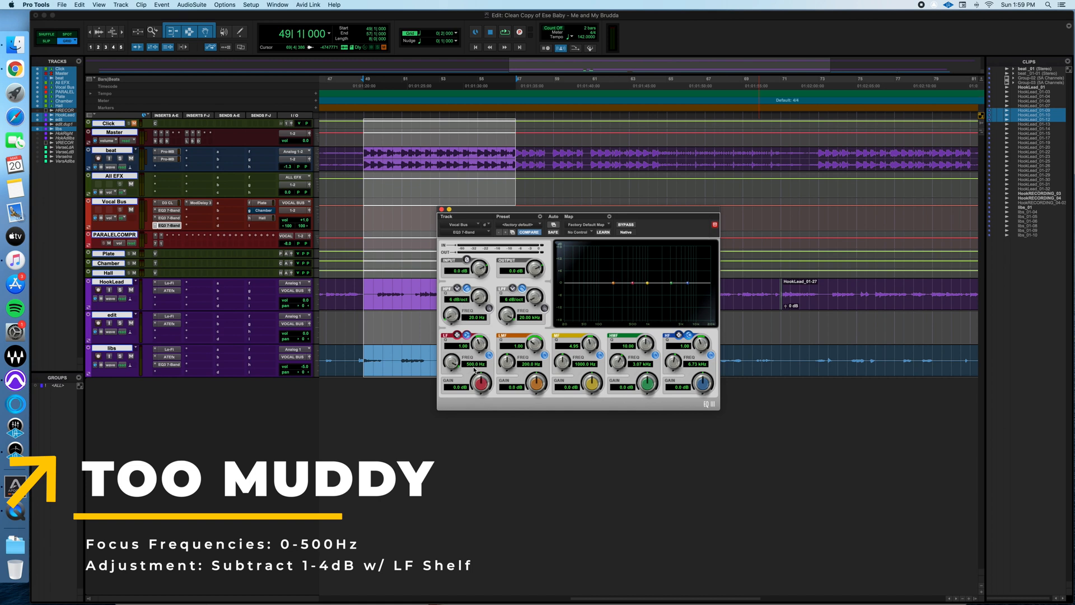
{"action": "left_click_drag", "start_coordinate": [482, 384], "coordinate": [477, 422]}
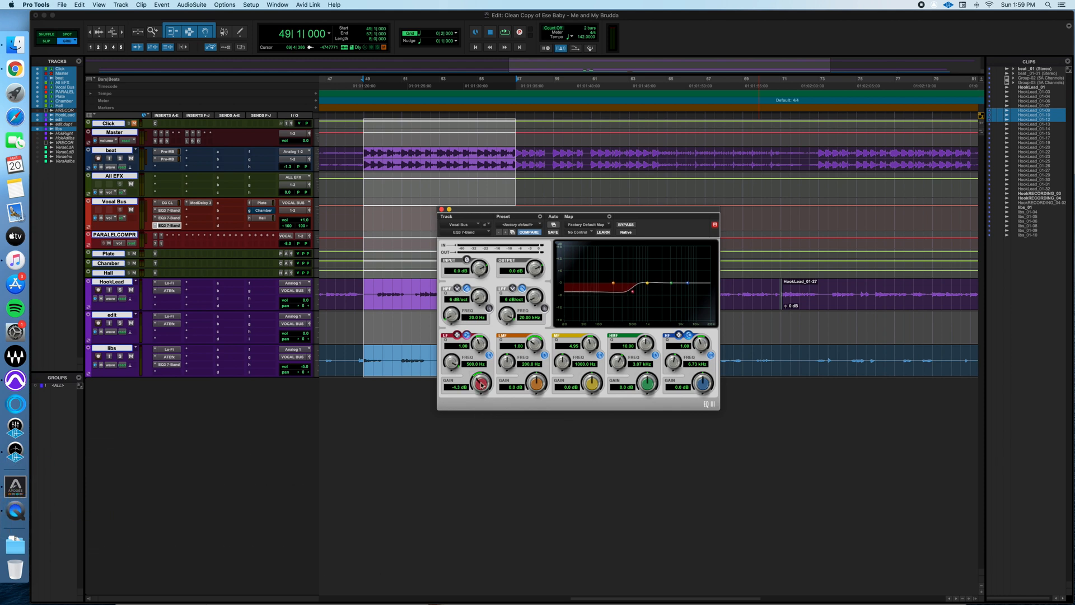
{"action": "scroll", "coordinate": [481, 386], "scroll_direction": "up", "scroll_amount": 3}
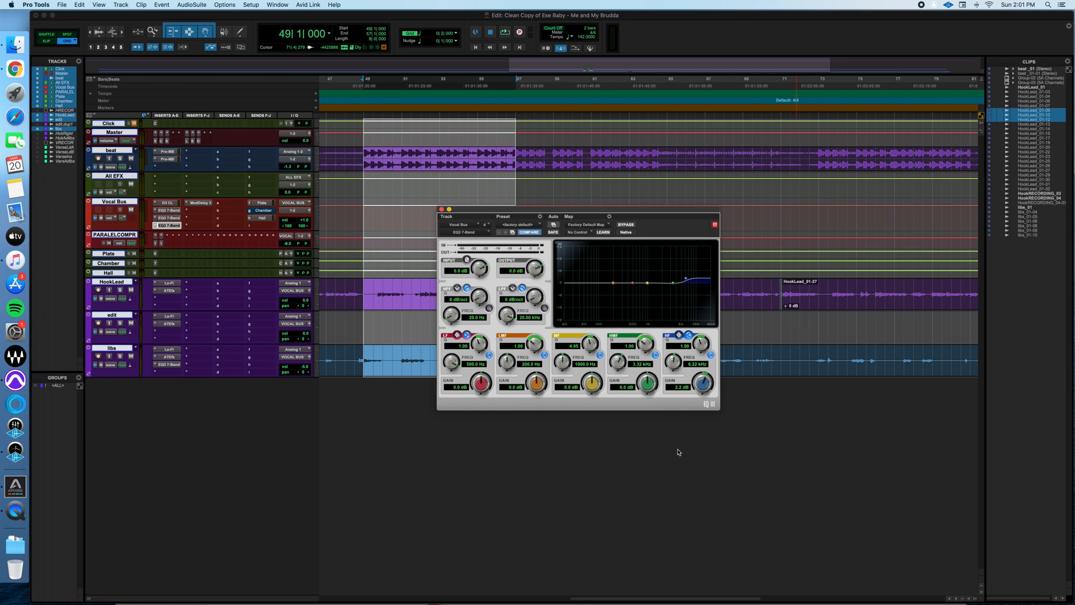
Step: Close the third EQ's window and remove that EQ3 7-Band from the Vocal Bus's inserts
{"action": "left_click", "coordinate": [442, 209]}
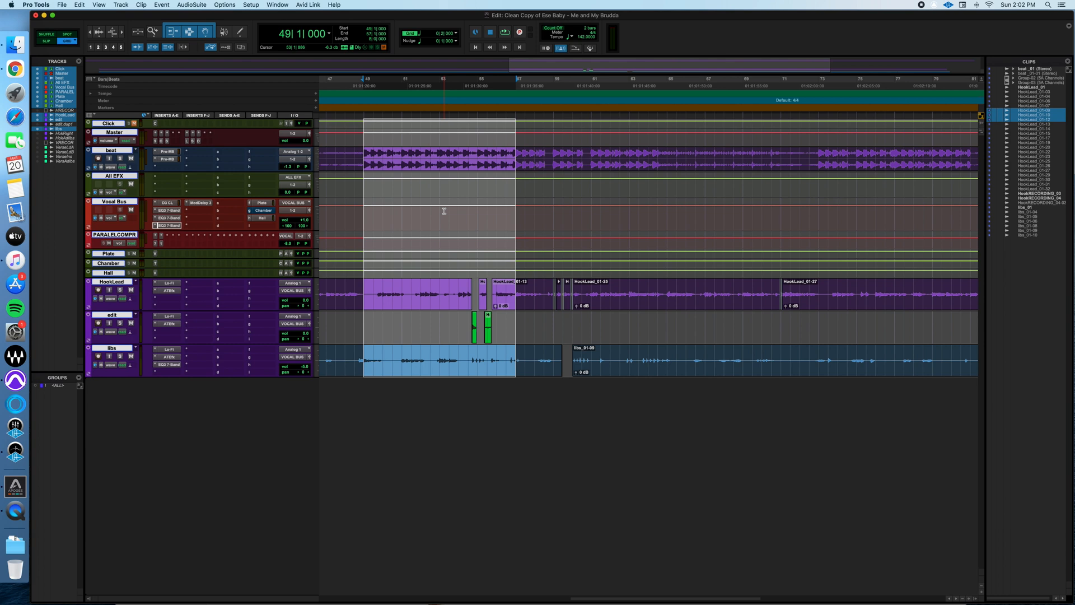
{"action": "left_click", "coordinate": [156, 225]}
{"action": "left_click", "coordinate": [148, 227]}
{"action": "left_click", "coordinate": [156, 226]}
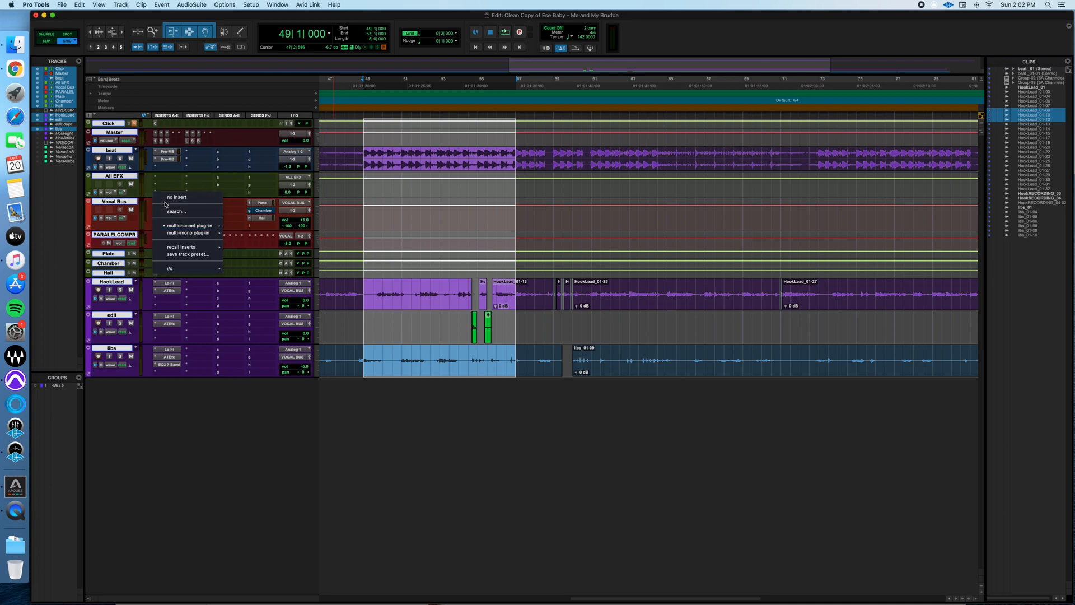
{"action": "left_click", "coordinate": [168, 197]}
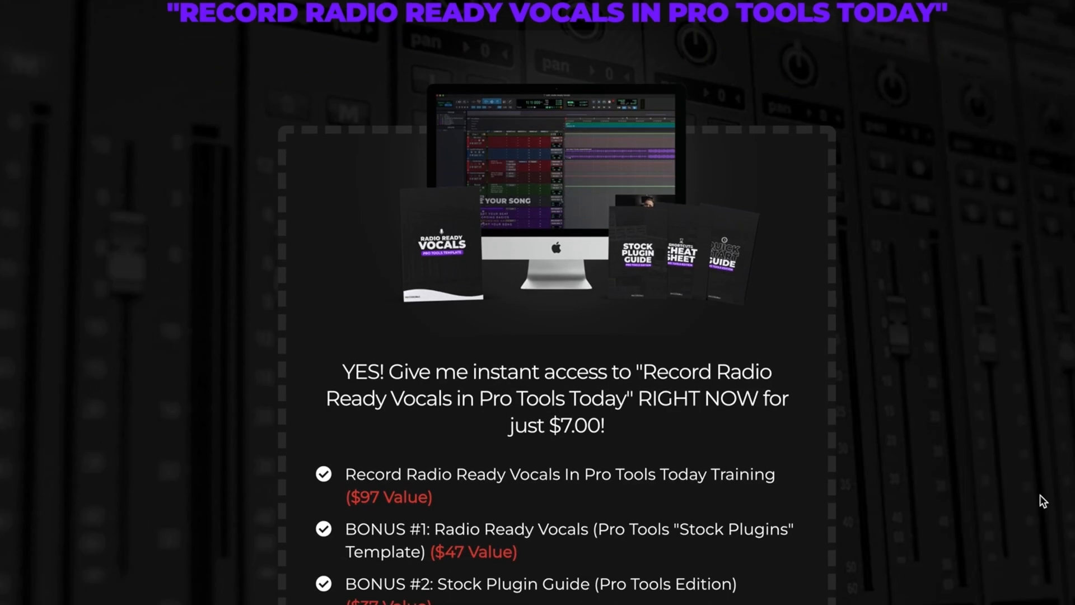
{"action": "scroll", "coordinate": [1040, 495], "scroll_direction": "down", "scroll_amount": 3}
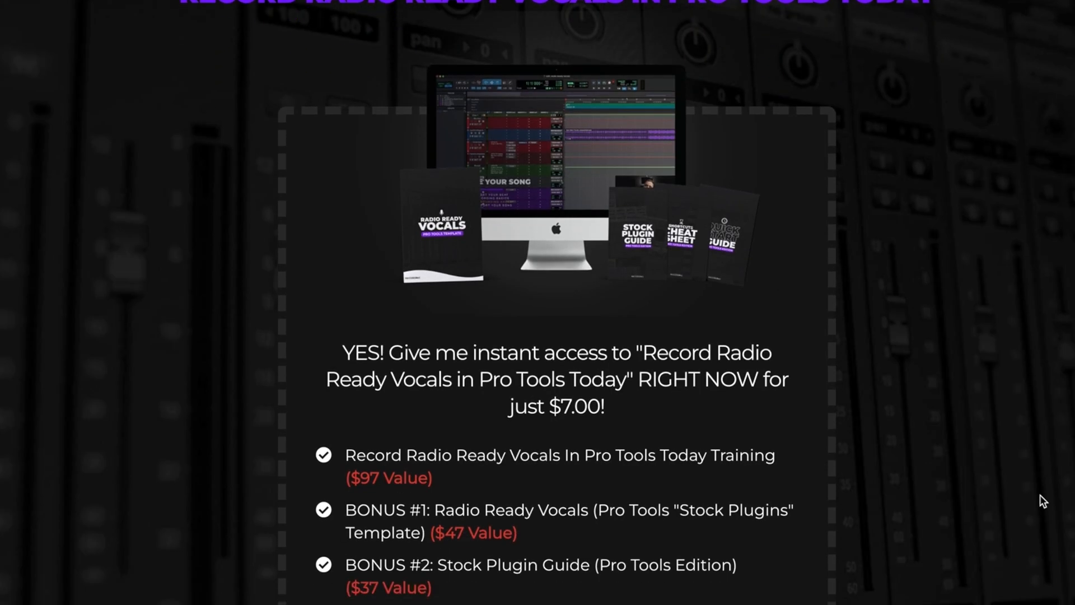
{"action": "scroll", "coordinate": [1040, 495], "scroll_direction": "down", "scroll_amount": 3}
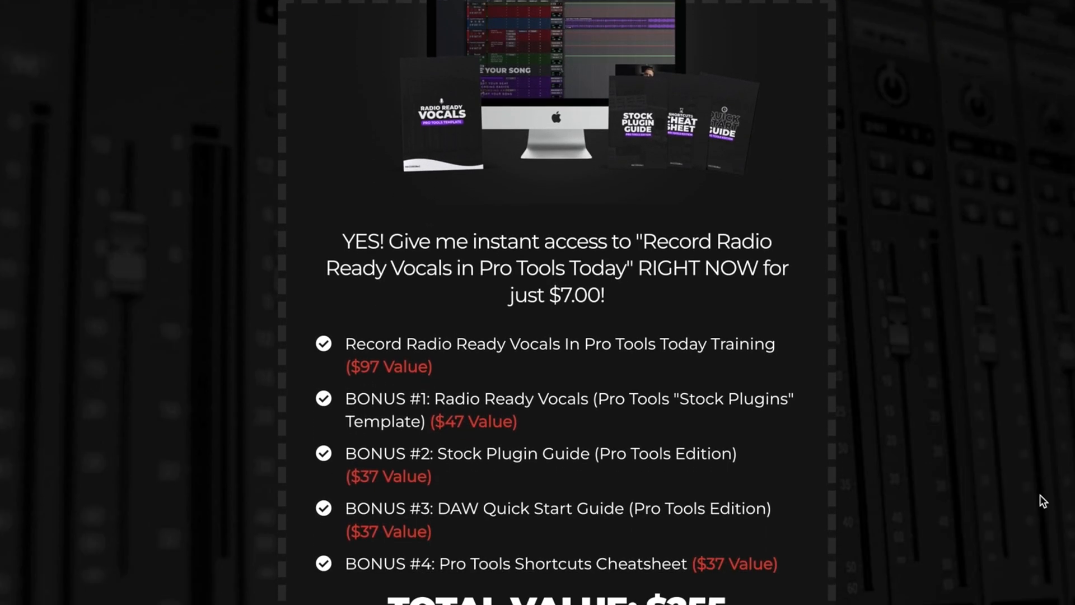
{"action": "scroll", "coordinate": [1040, 495], "scroll_direction": "down", "scroll_amount": 2}
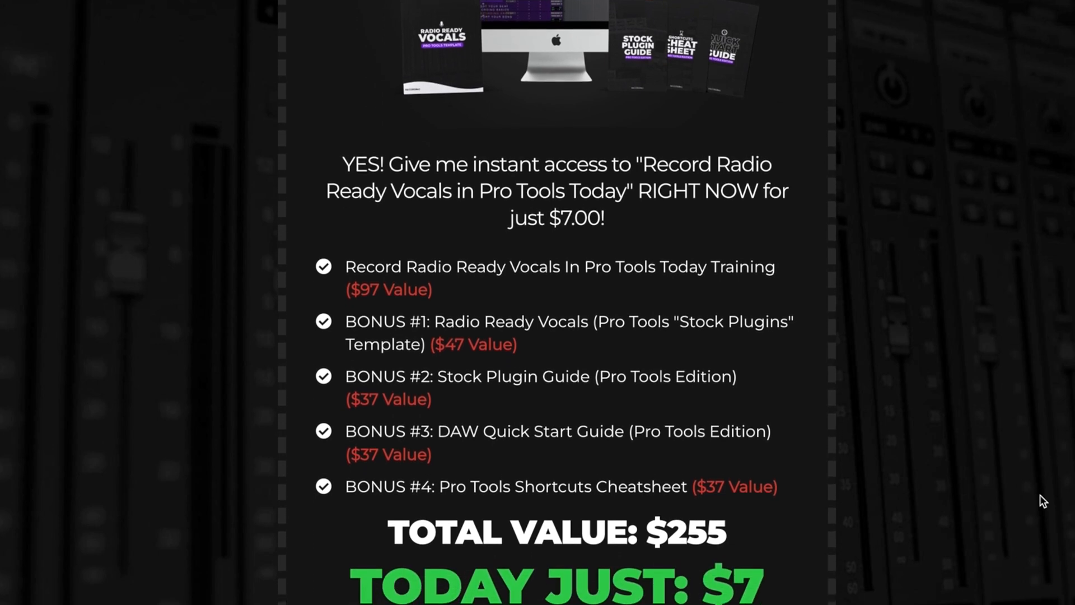